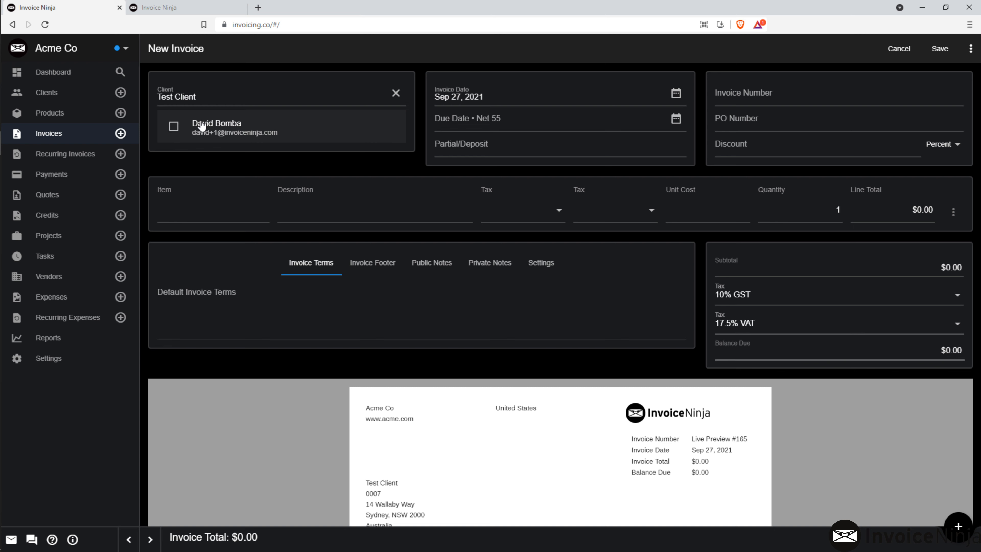
# Include the client's contact on the new invoice and set a partial deposit of 10 due Sep 30, 2021
pyautogui.click(174, 128)
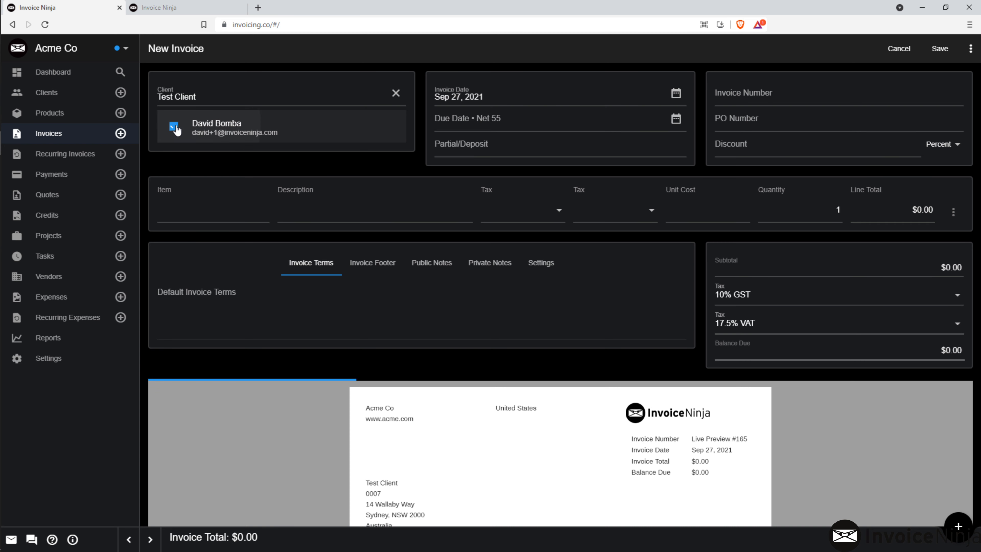
pyautogui.click(175, 127)
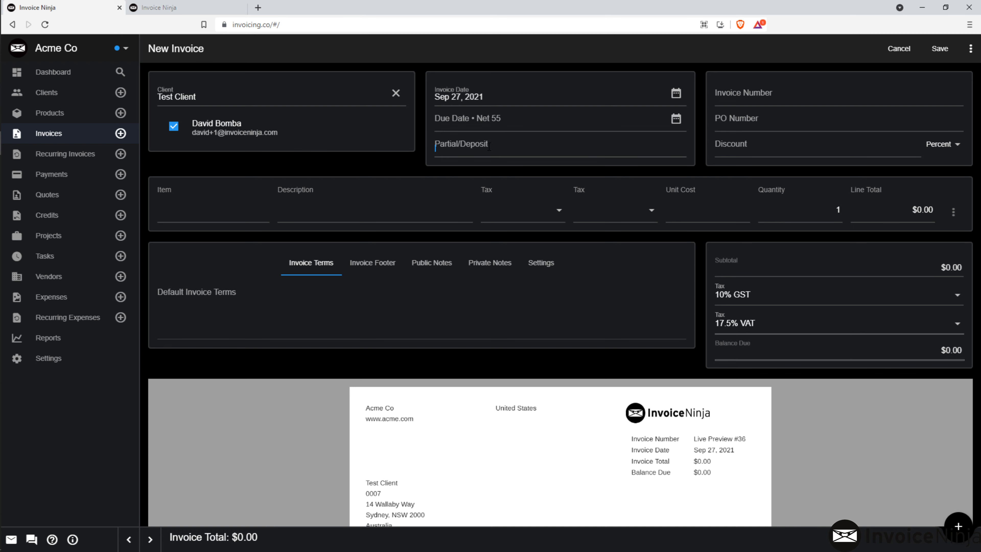
pyautogui.write('10')
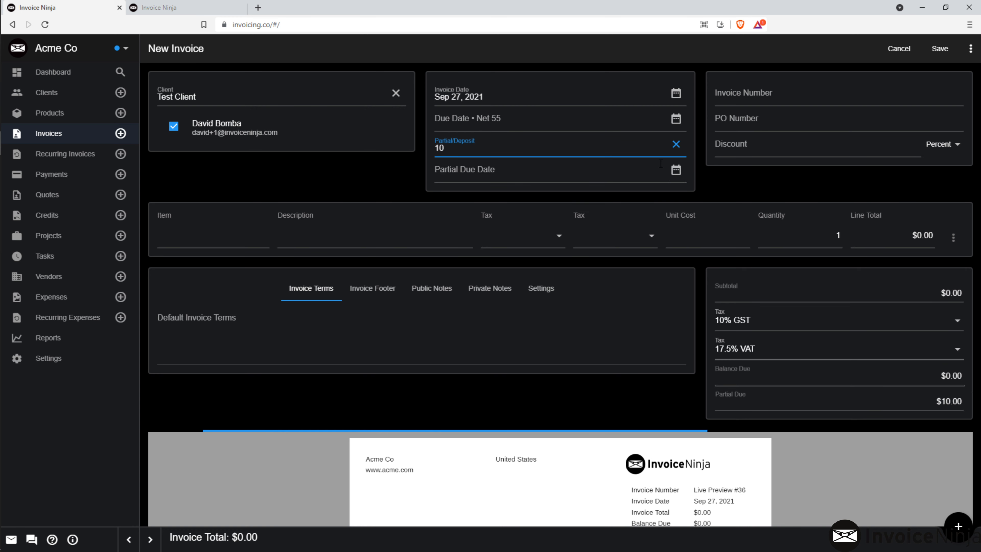
pyautogui.click(676, 169)
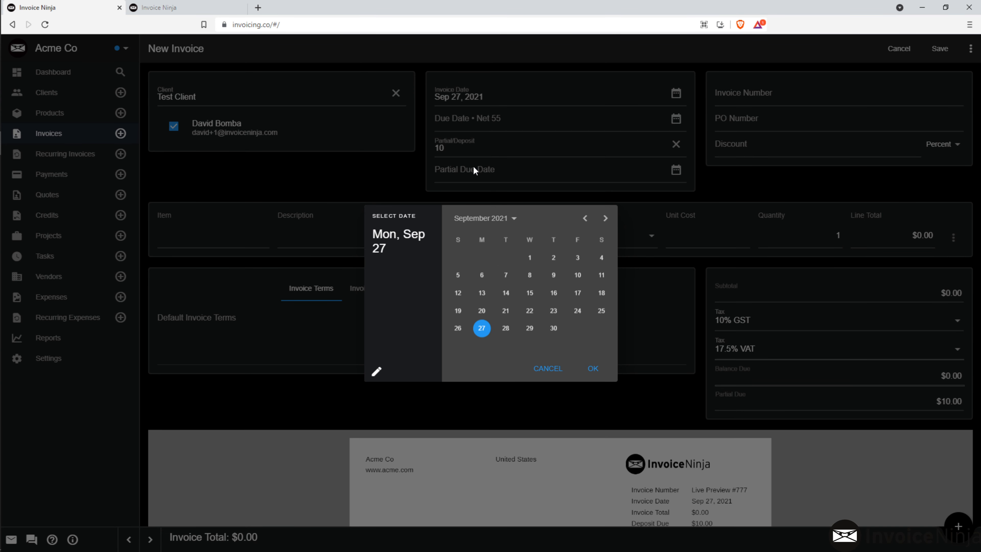
pyautogui.click(553, 328)
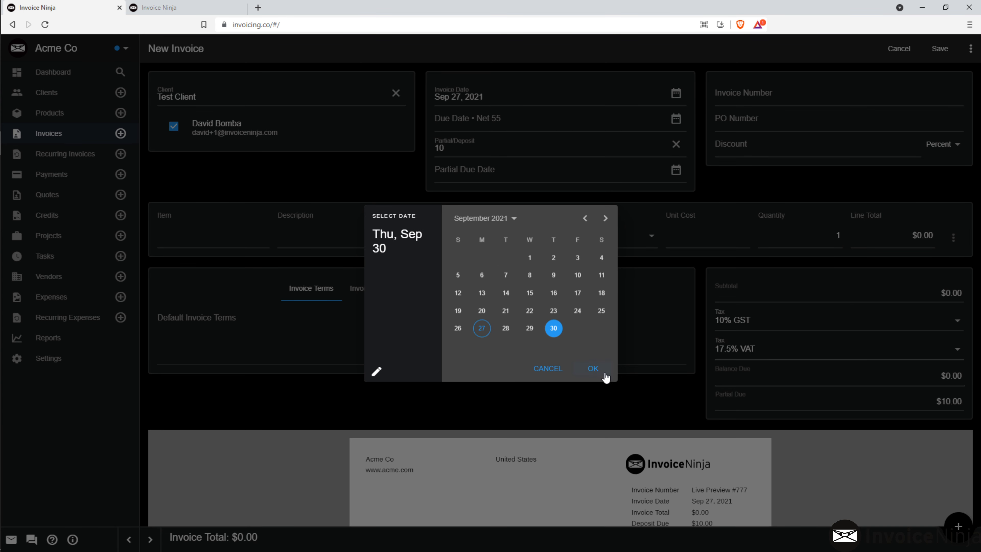
pyautogui.click(598, 370)
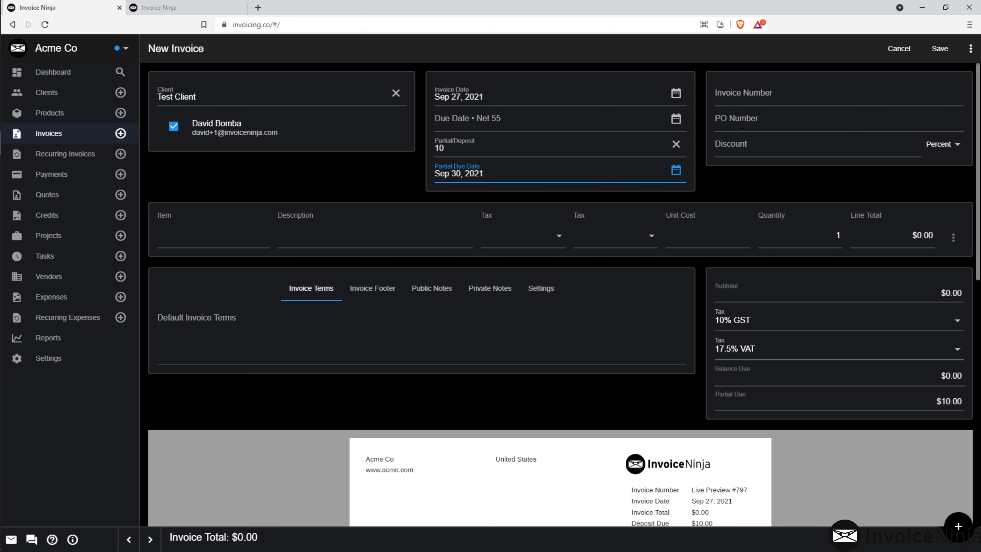
pyautogui.click(742, 146)
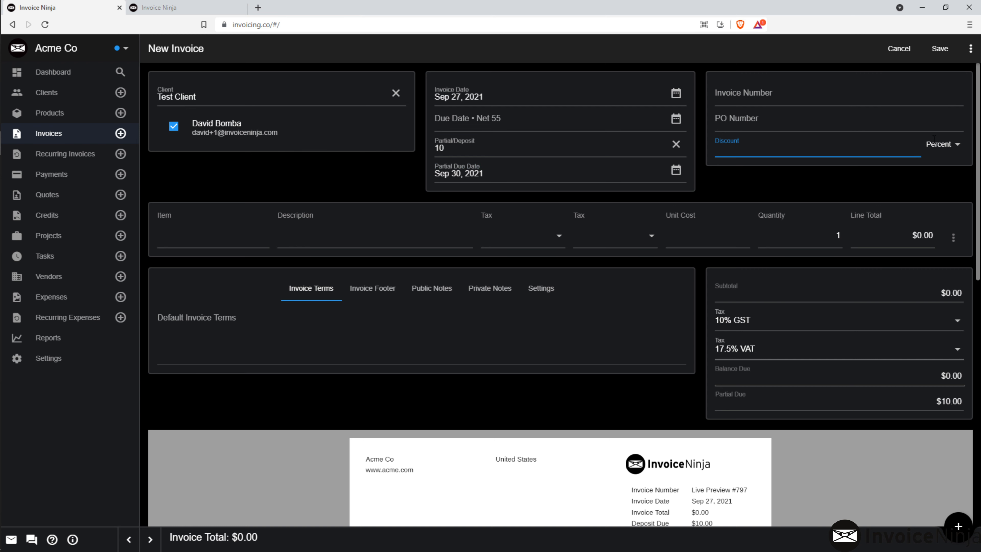
pyautogui.click(953, 146)
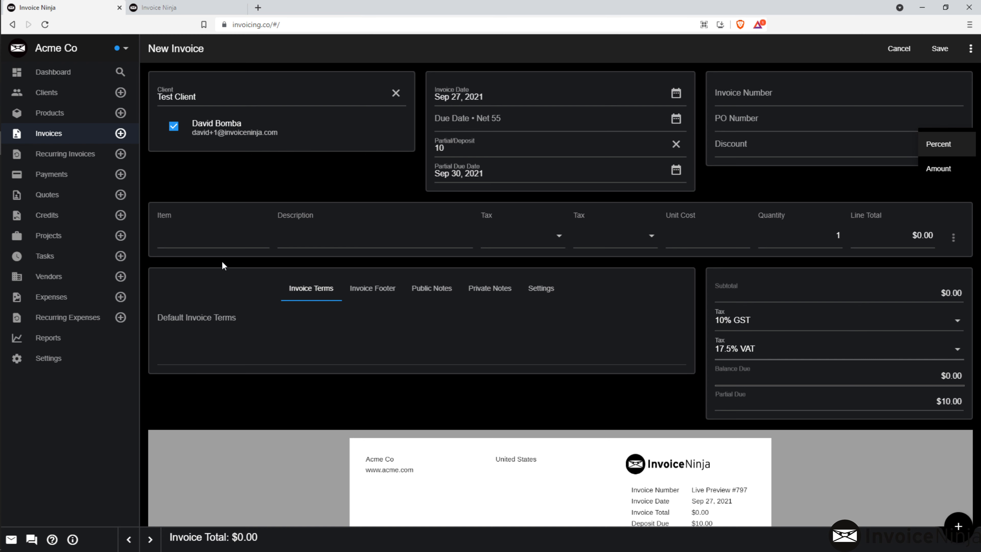
pyautogui.click(218, 242)
# Add the server product as the first line item and clear the second invoice tax, keeping only 10% GST
pyautogui.click(218, 241)
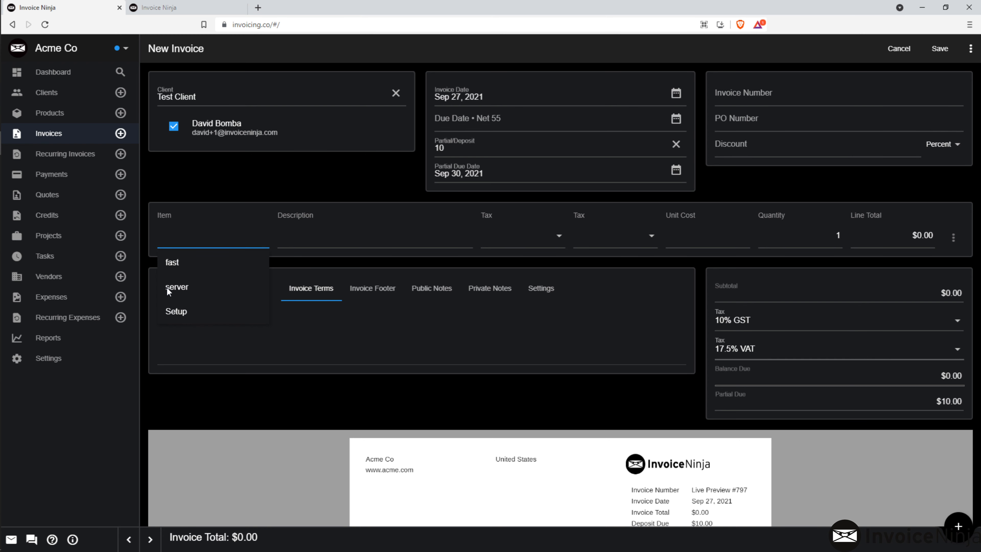
pyautogui.click(191, 289)
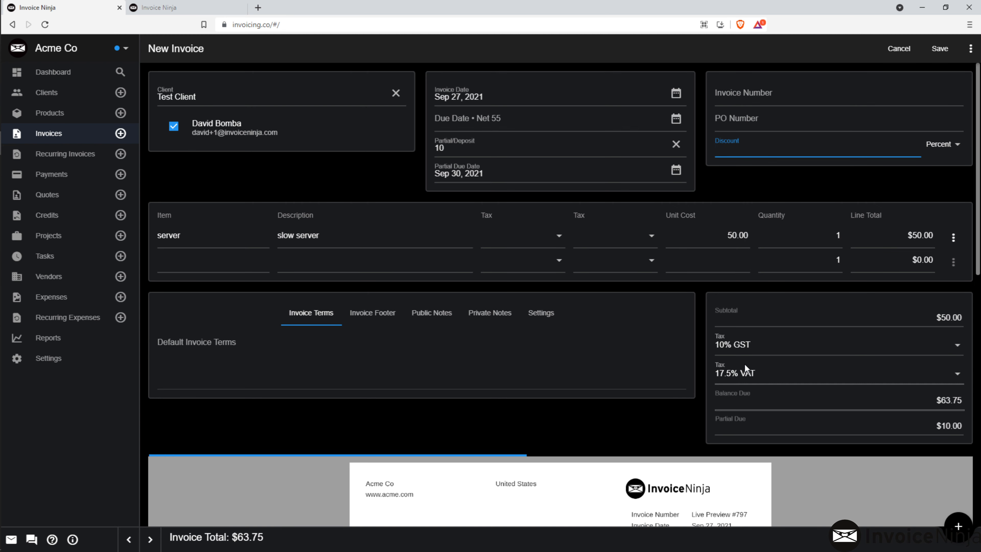
pyautogui.click(746, 372)
pyautogui.click(748, 349)
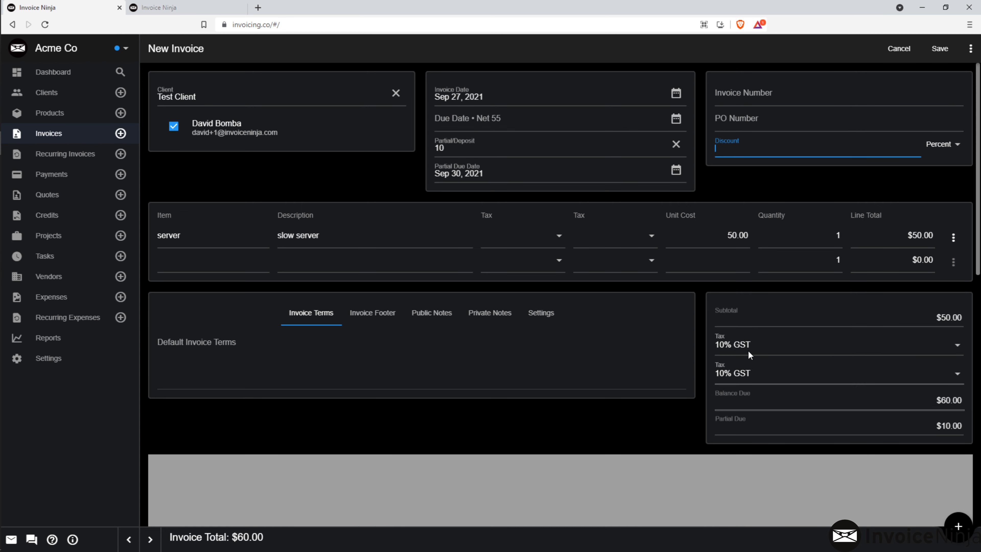
pyautogui.click(738, 377)
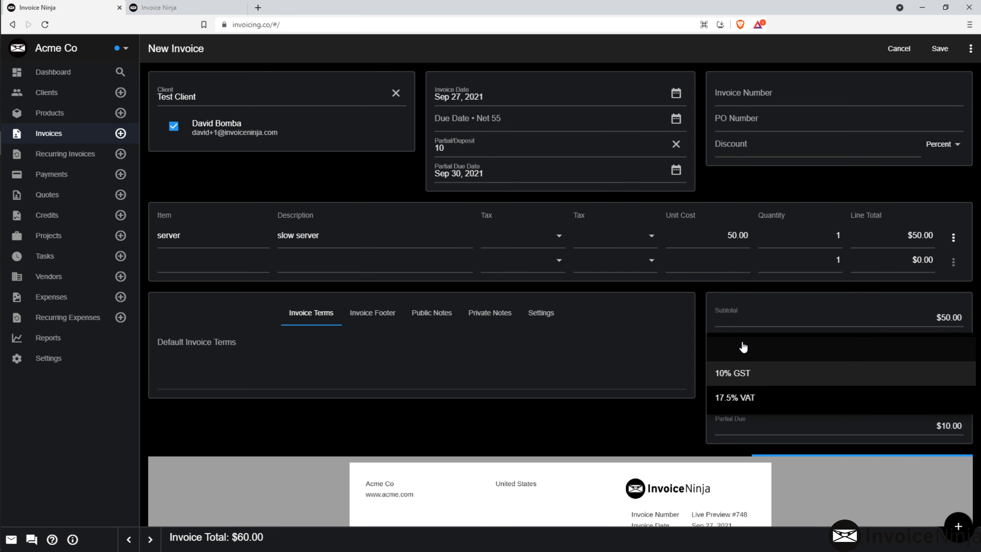
pyautogui.click(744, 344)
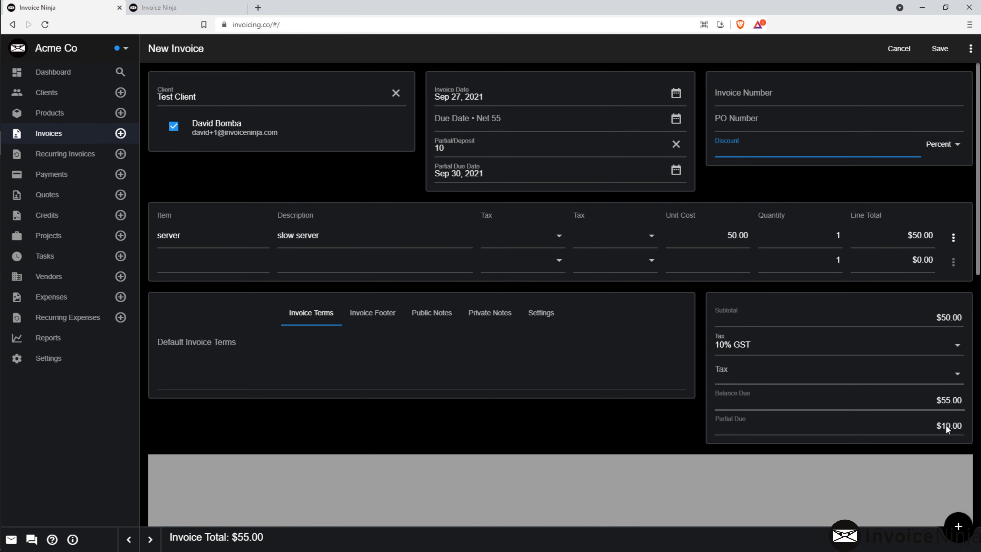
# Review the line item and totals in the invoice preview and save the invoice
pyautogui.scroll(-6, 944, 427)
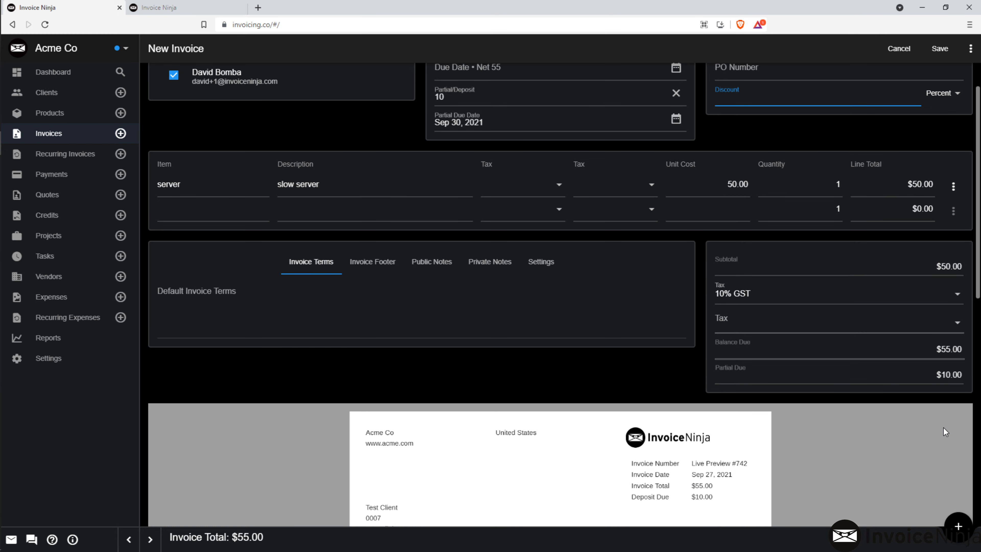
pyautogui.scroll(-3, 939, 385)
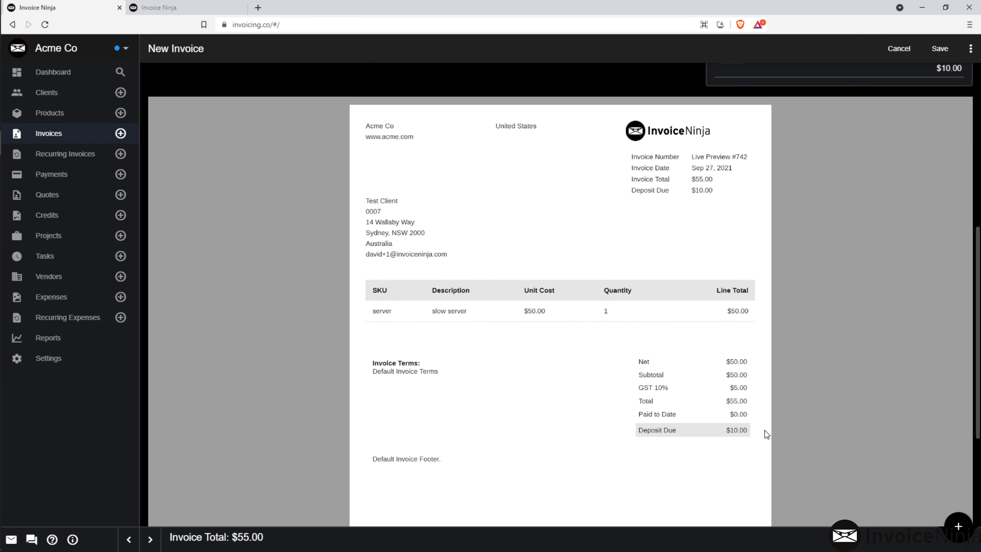
pyautogui.scroll(6, 763, 433)
pyautogui.scroll(-6, 763, 432)
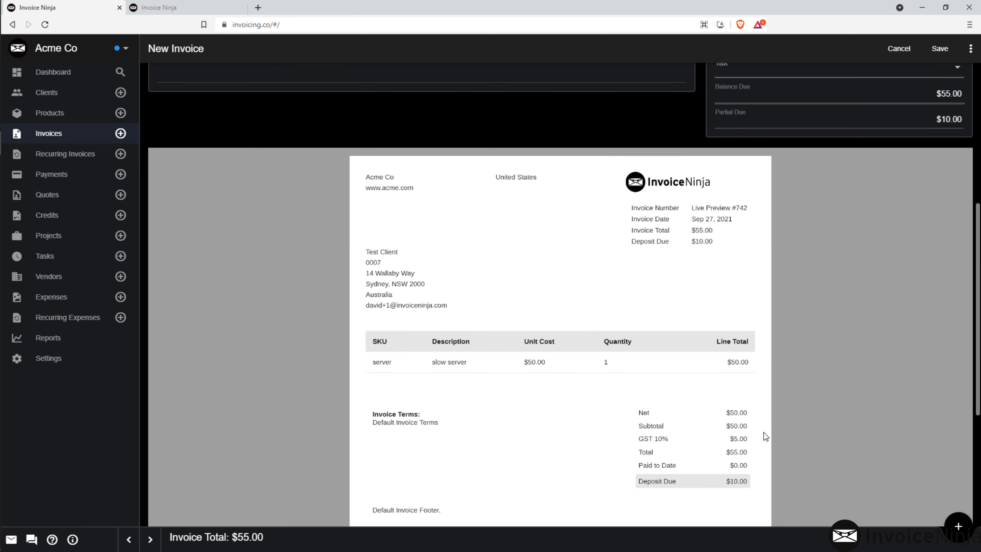
pyautogui.scroll(-2, 763, 432)
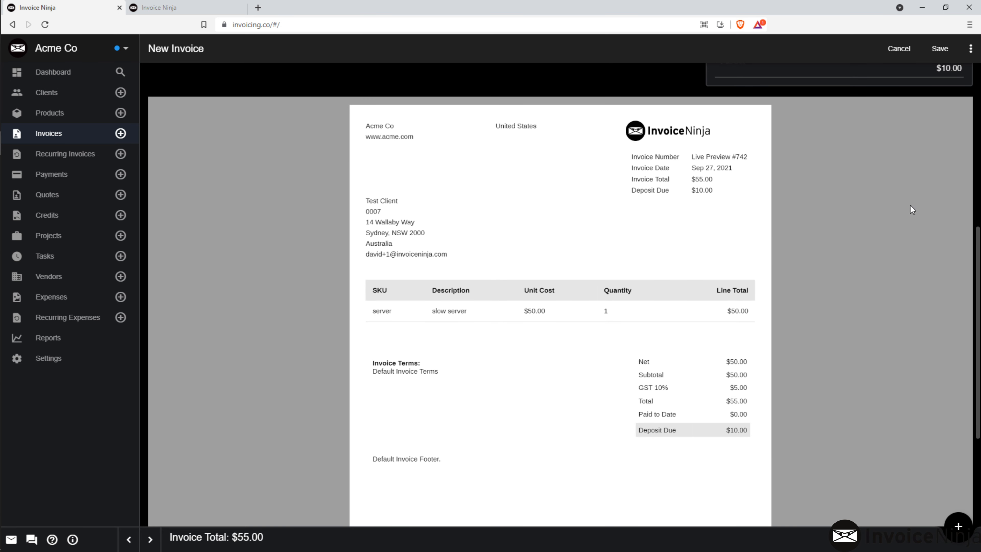
pyautogui.click(940, 49)
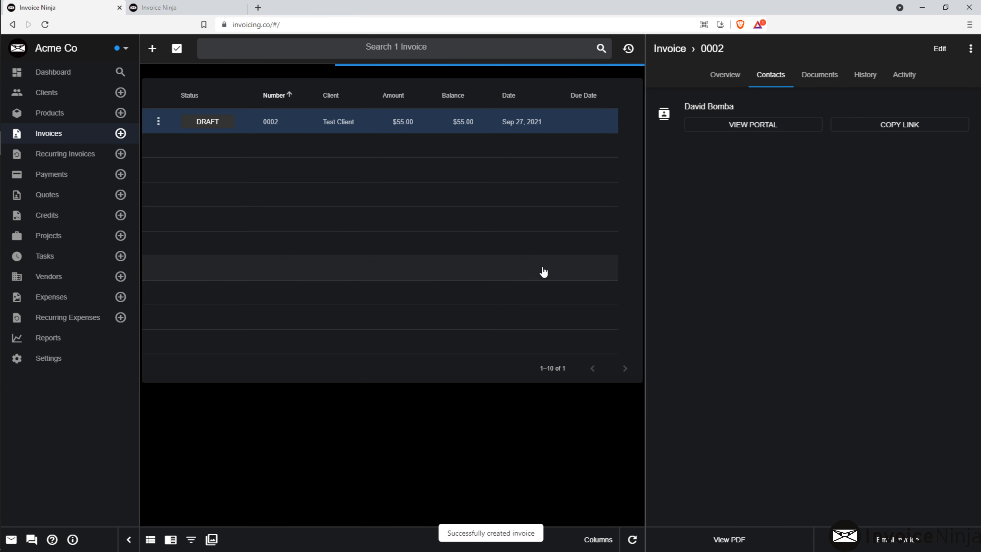
# In the custom fields settings, define a product field named Server Type as a Dropdown with the options AMD,Intel
pyautogui.click(86, 363)
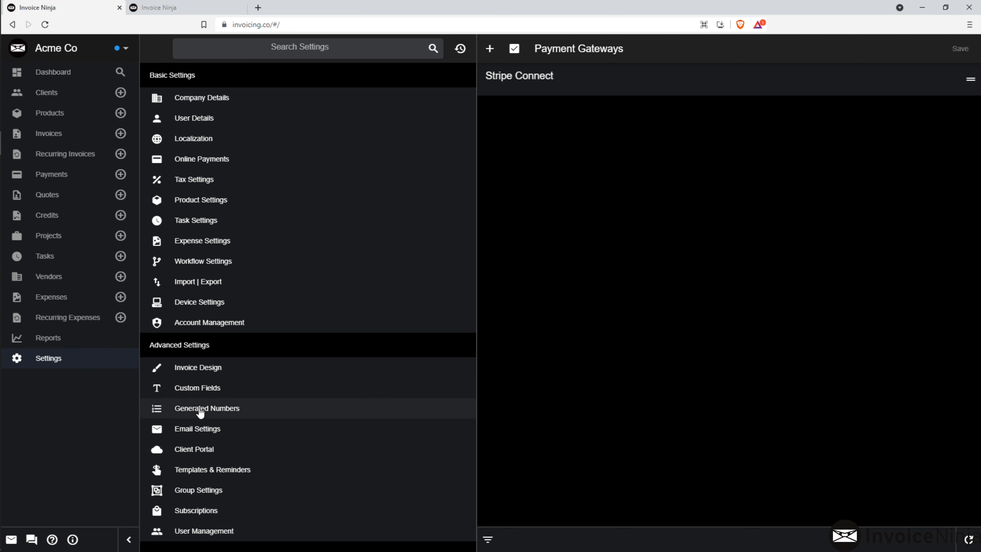
pyautogui.click(208, 393)
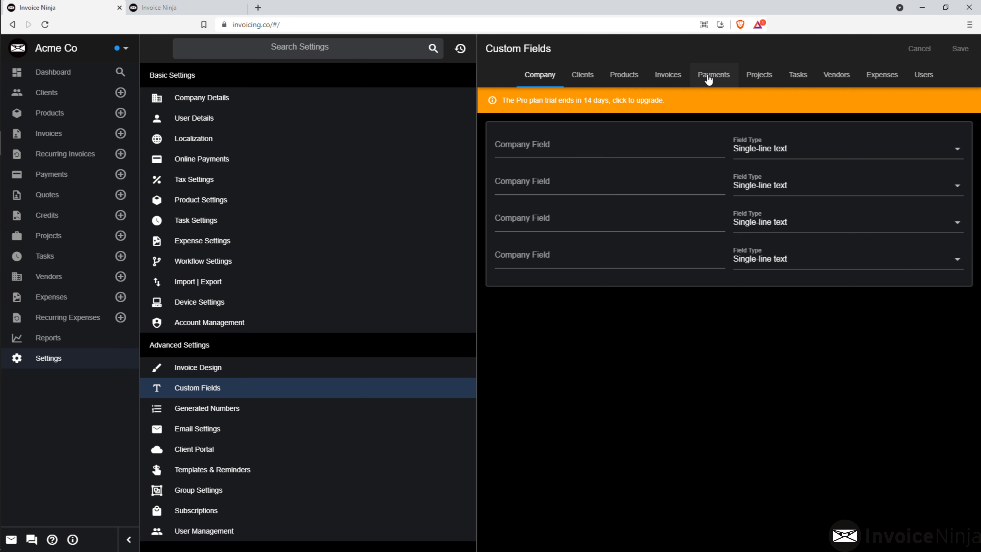
pyautogui.click(623, 80)
pyautogui.click(575, 152)
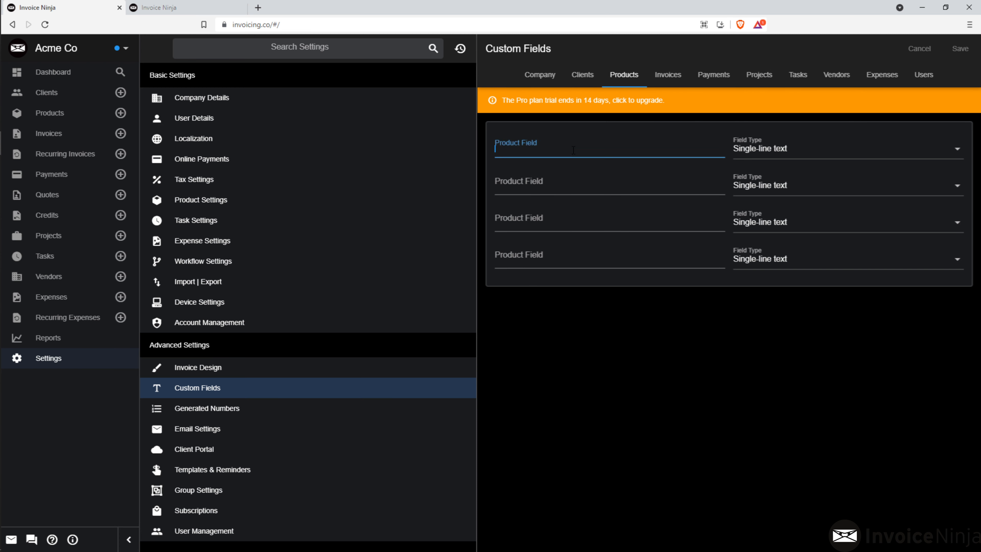
pyautogui.write('Serv')
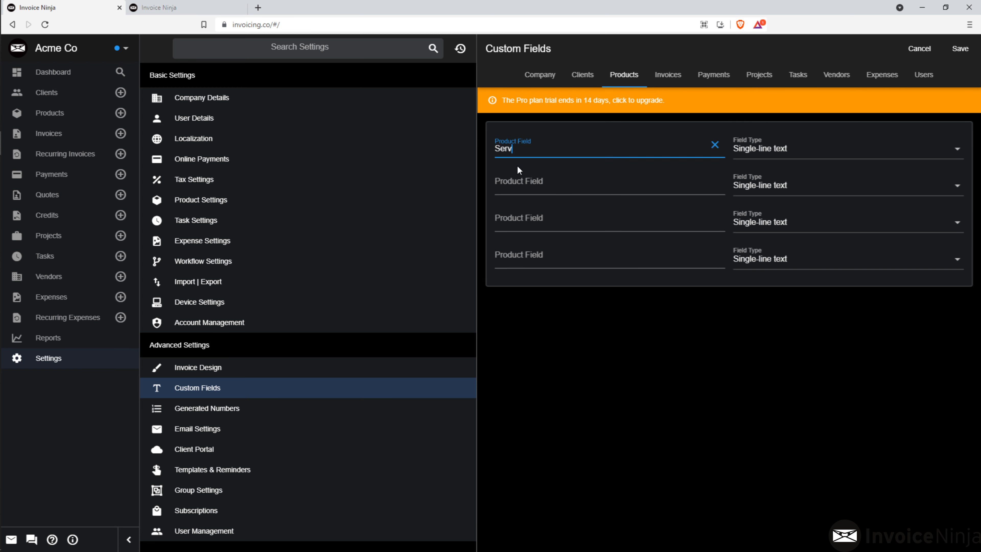
pyautogui.write('er Type')
pyautogui.click(743, 148)
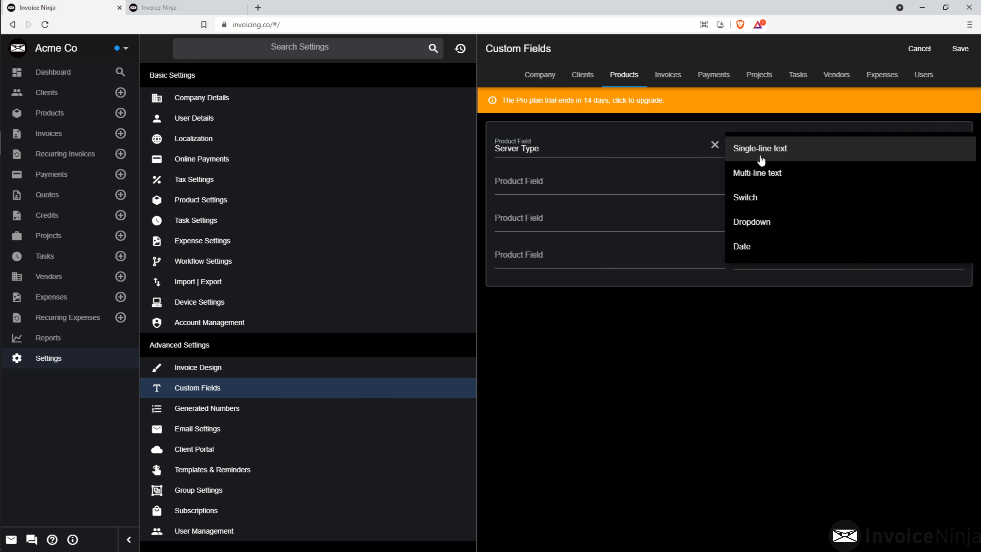
pyautogui.click(745, 222)
pyautogui.click(684, 175)
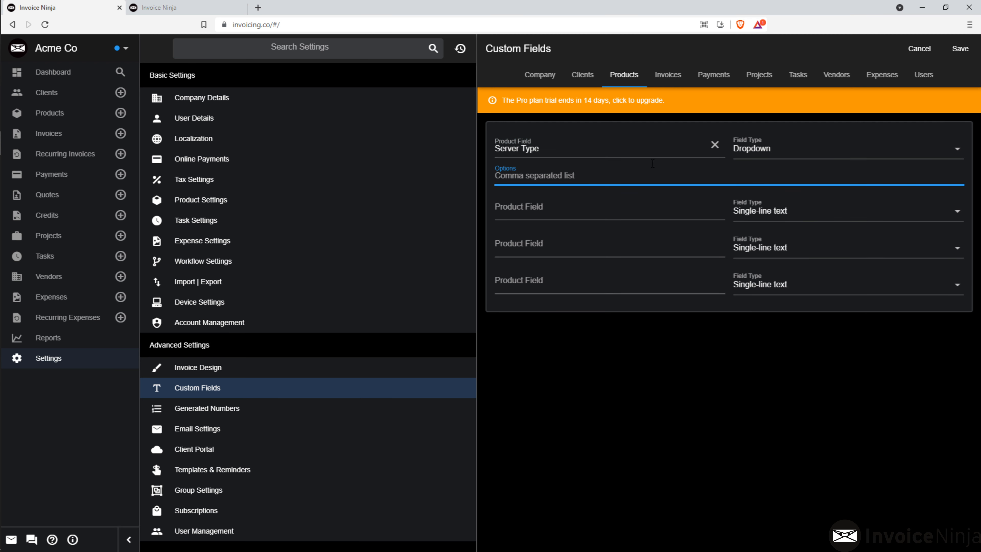
pyautogui.write('AMD<')
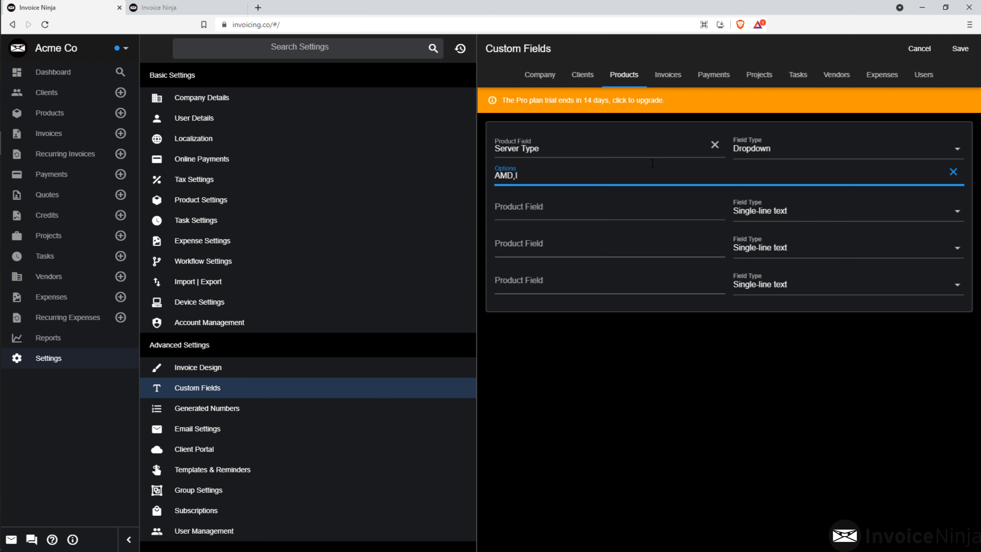
pyautogui.write('Intel')
# Define a second custom product field named Installation Date with the Date field type and save the custom fields
pyautogui.click(781, 215)
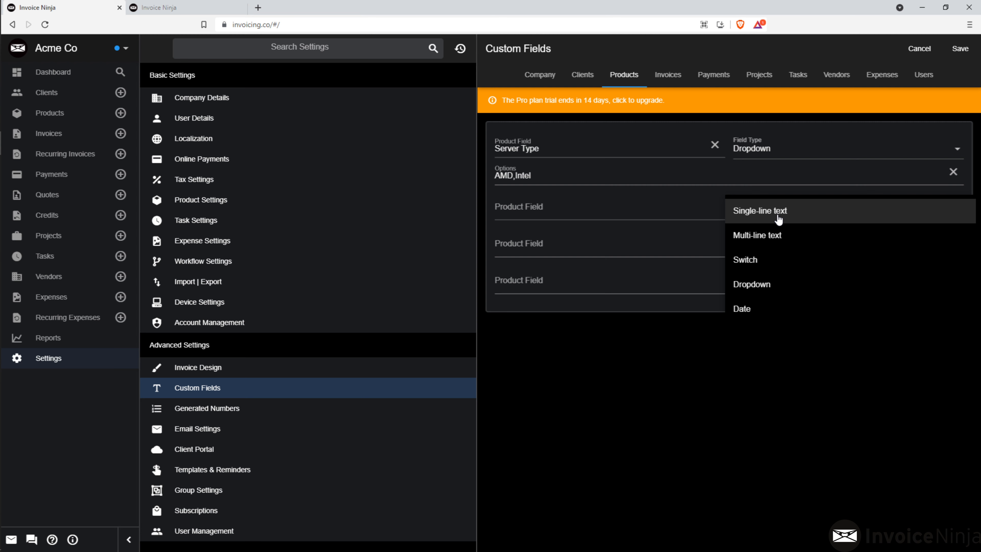
pyautogui.click(753, 309)
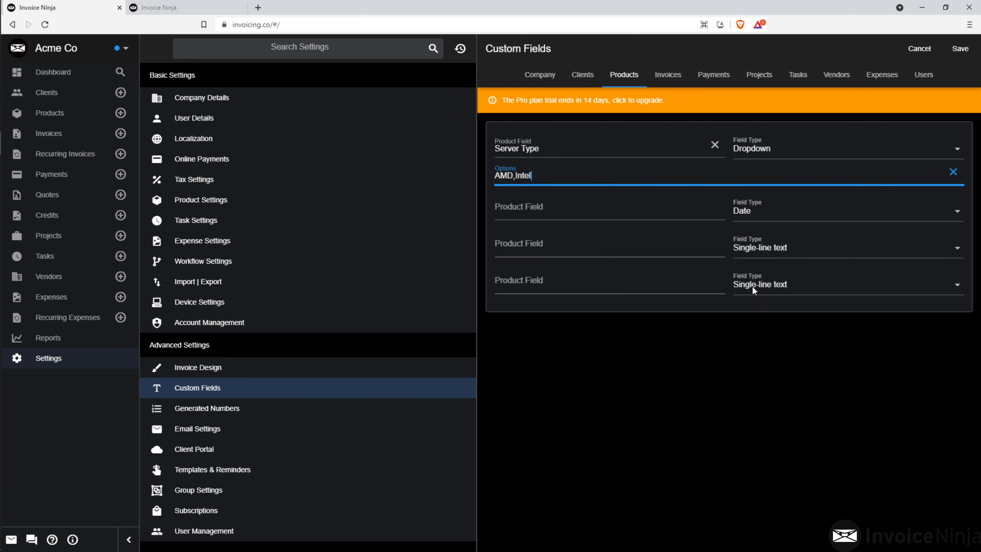
pyautogui.click(686, 210)
pyautogui.write('Install')
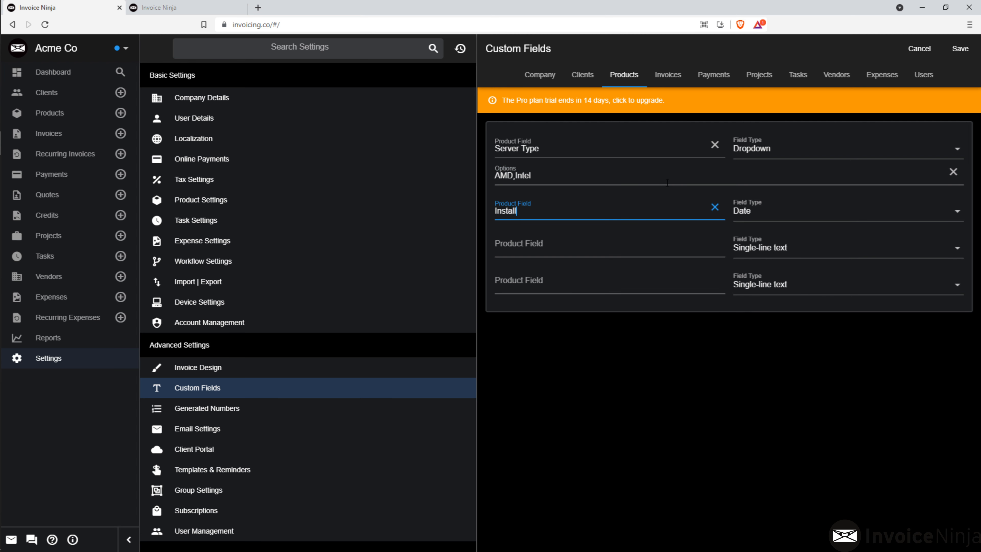
pyautogui.press('BackSpace')
pyautogui.press('BackSpace')
pyautogui.press('BackSpace')
pyautogui.write('tallation Date')
pyautogui.click(961, 48)
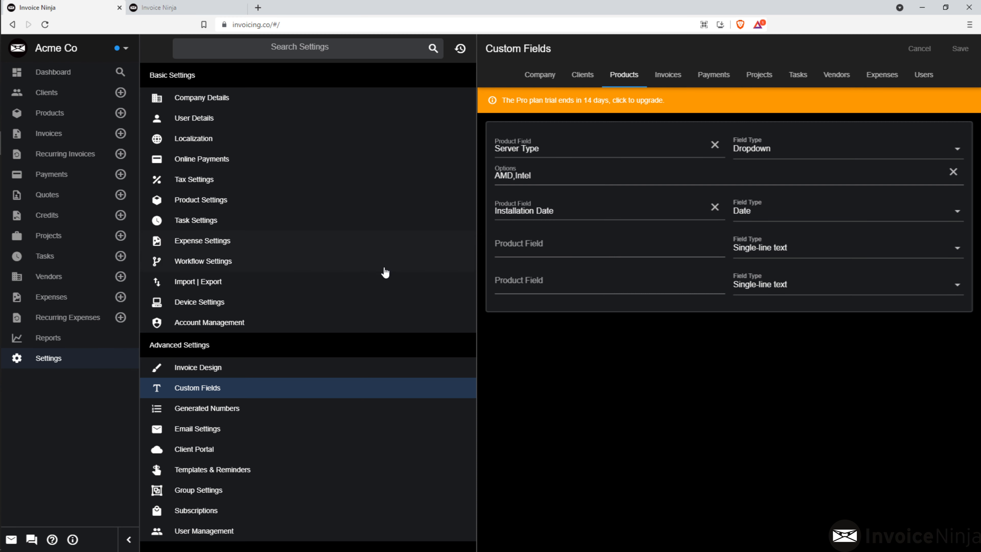
# Add Custom Product 1 and Custom Product 2 to the product columns of the invoice design
pyautogui.click(259, 367)
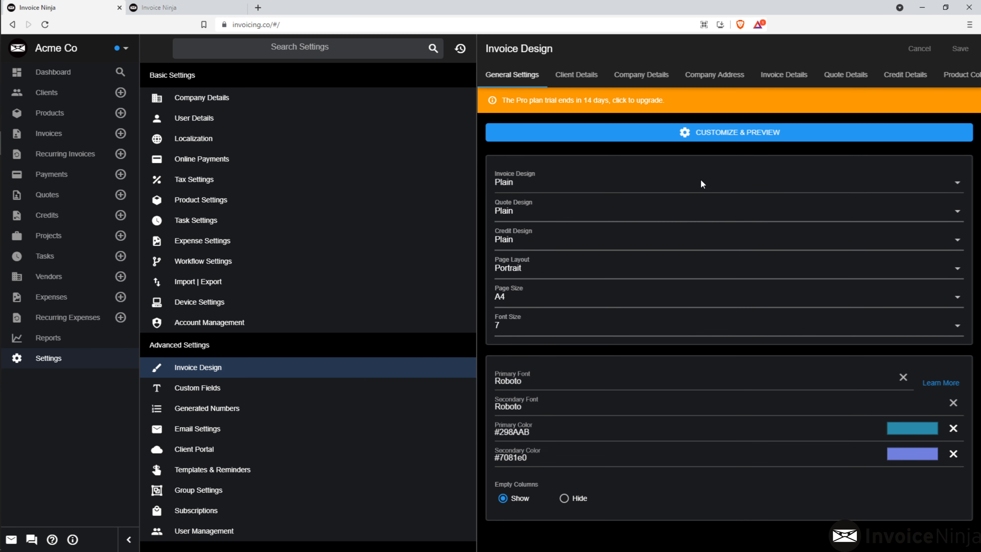
pyautogui.click(954, 78)
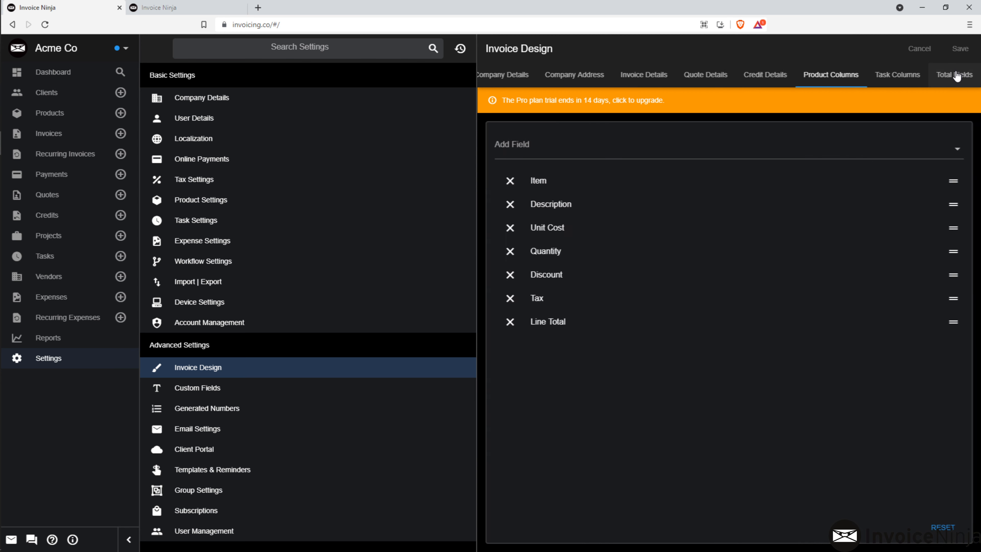
pyautogui.click(608, 147)
pyautogui.click(597, 168)
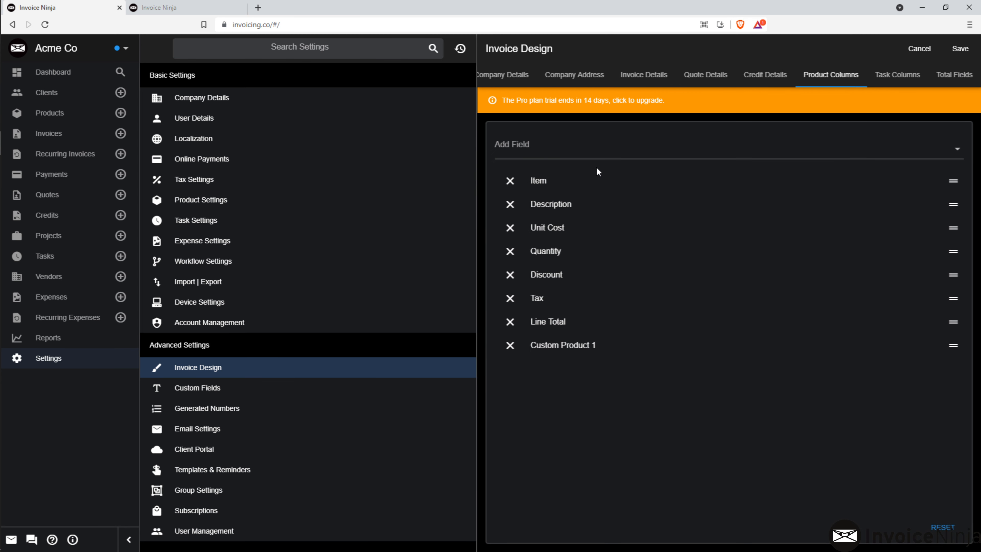
pyautogui.click(601, 149)
pyautogui.click(581, 171)
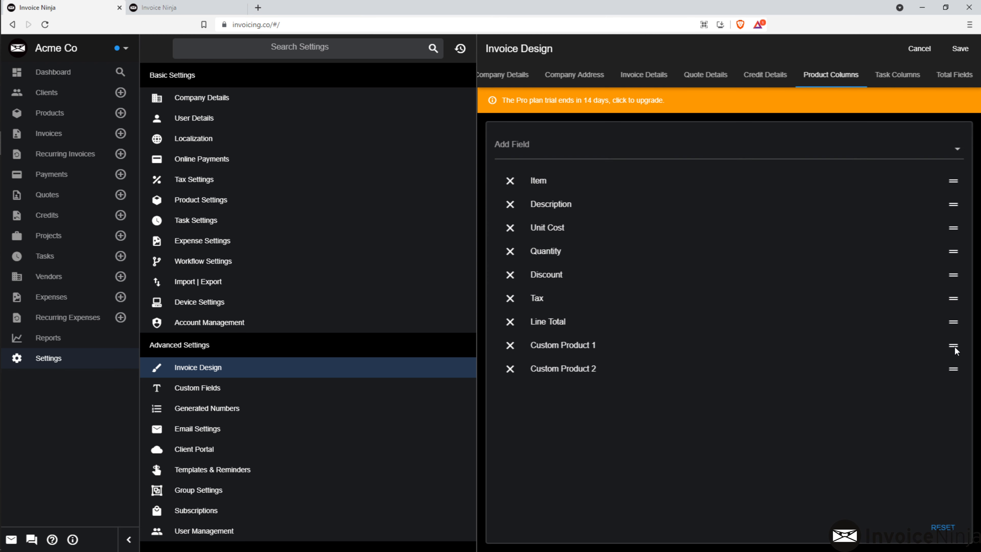
# Reorder the product columns so Custom Product 1 follows Description and Custom Product 2 comes first, before Item
pyautogui.moveTo(954, 346); pyautogui.dragTo(968, 231)
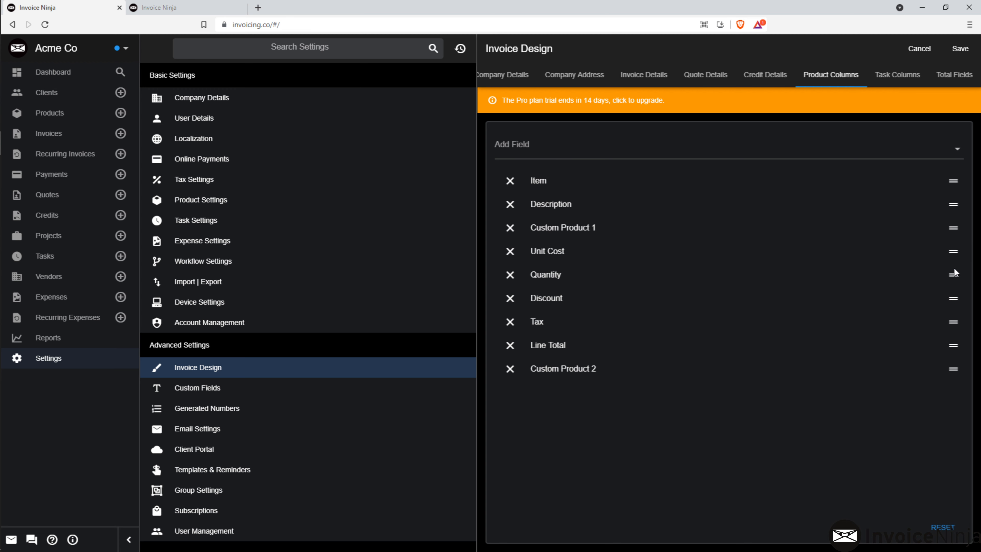
pyautogui.moveTo(948, 372); pyautogui.dragTo(978, 182)
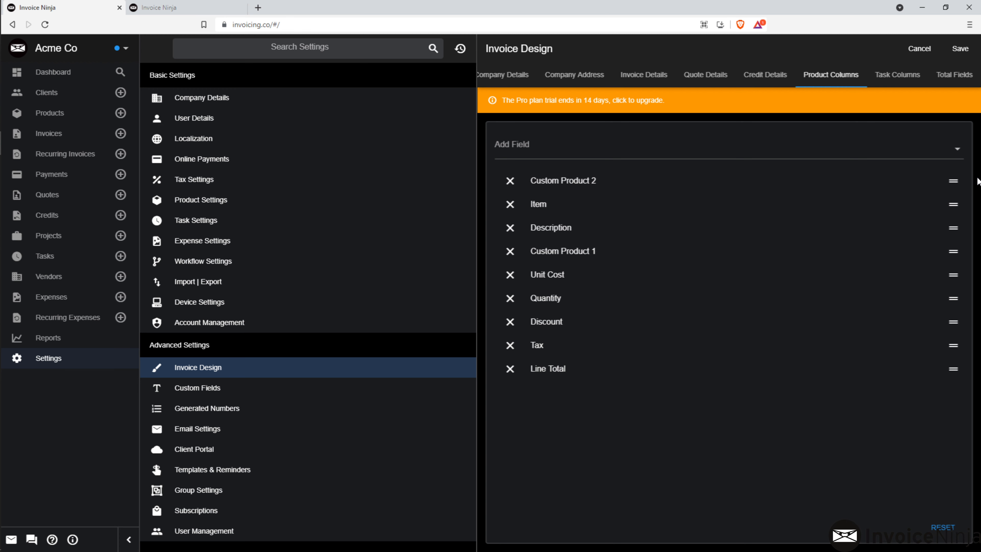
# Save the invoice design settings and open Test Client's draft invoice for editing
pyautogui.click(961, 50)
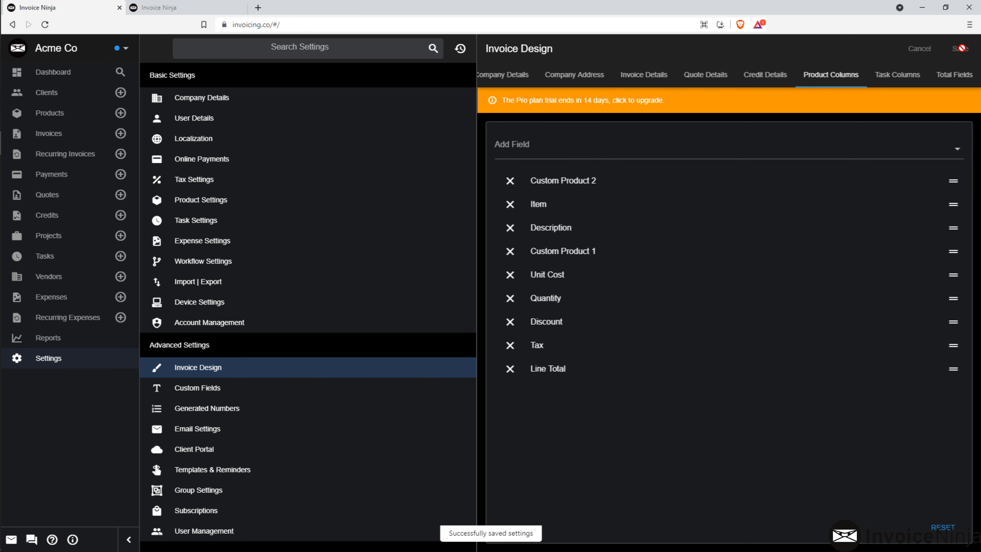
pyautogui.click(68, 140)
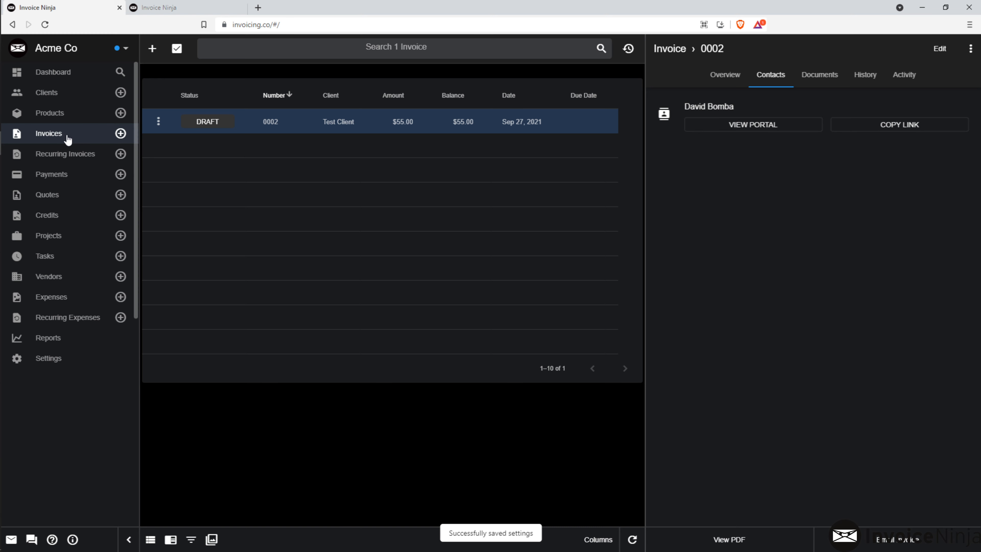
pyautogui.click(275, 124)
pyautogui.click(274, 124)
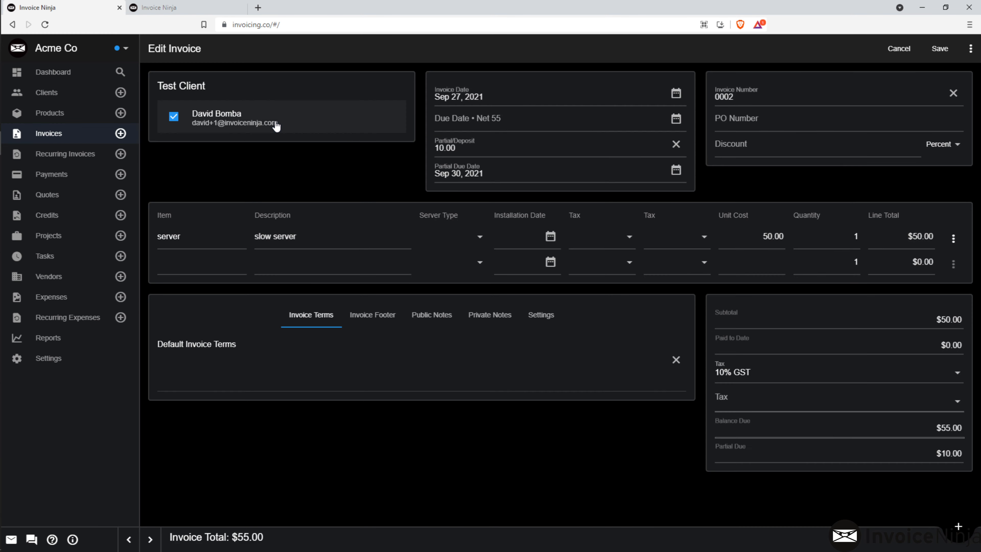
# Set the server line item's Server Type to Intel and its Installation Date to Oct 1, 2021
pyautogui.click(443, 236)
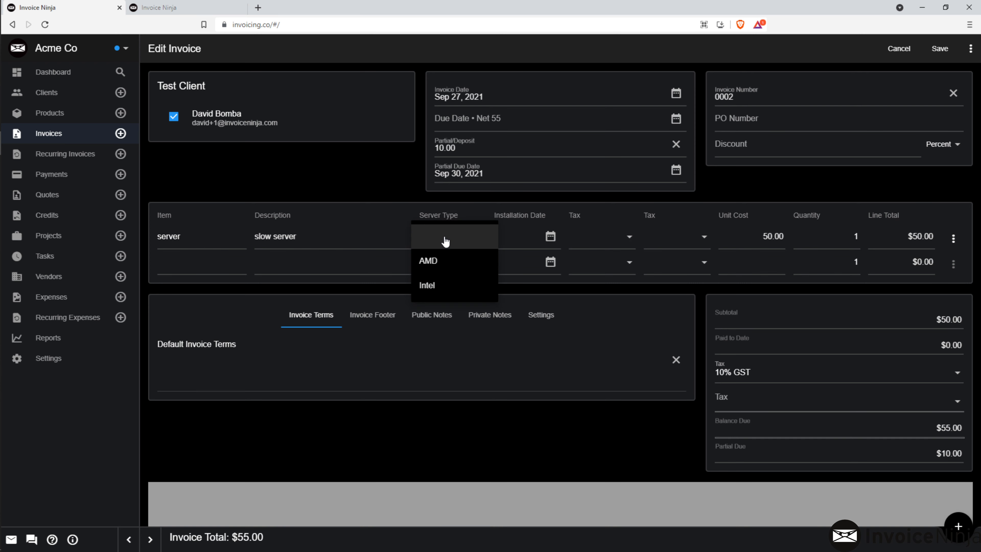
pyautogui.click(438, 286)
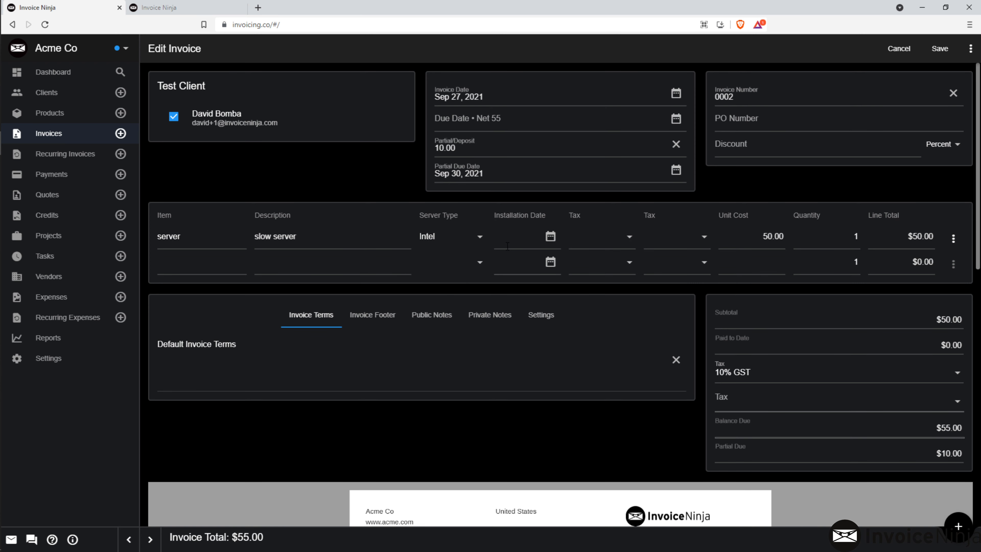
pyautogui.click(550, 237)
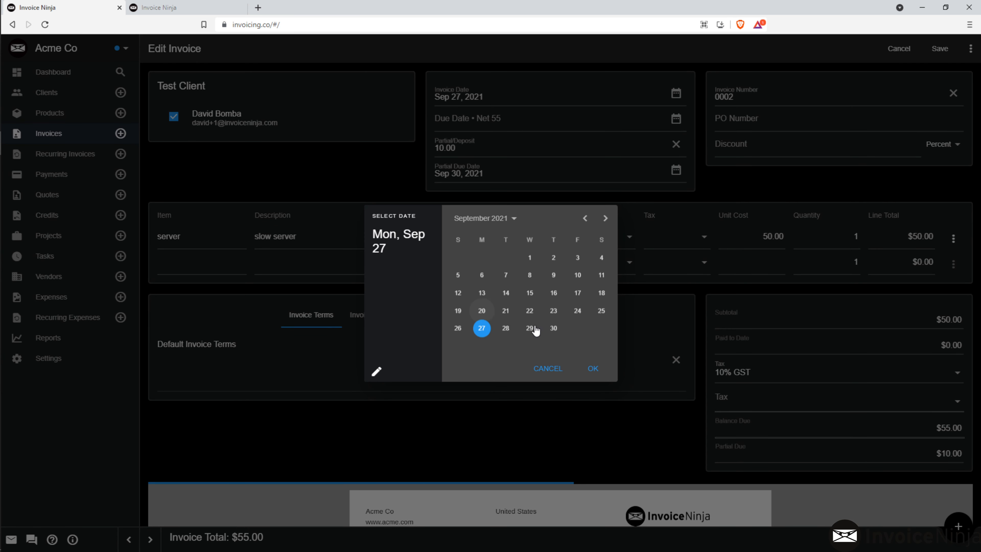
pyautogui.click(605, 218)
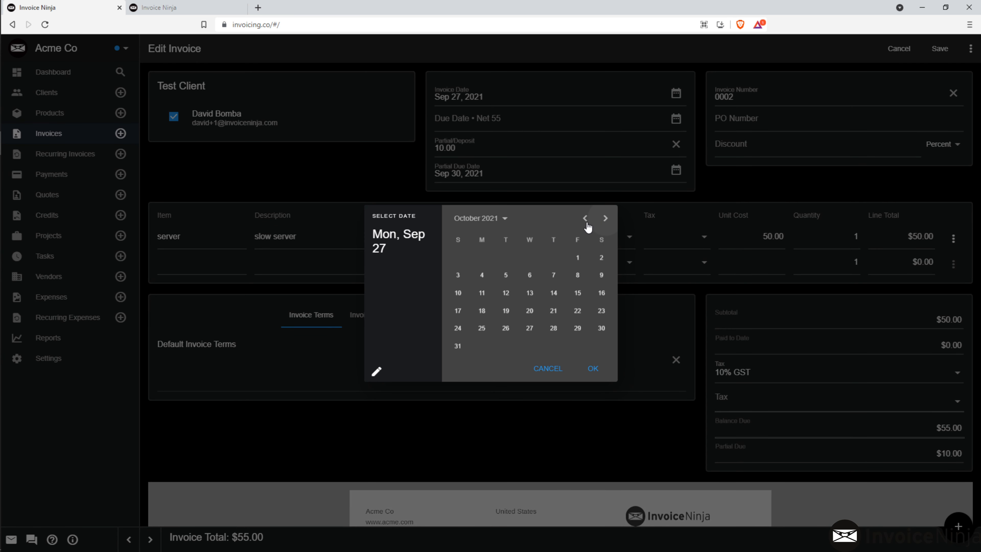
pyautogui.click(577, 258)
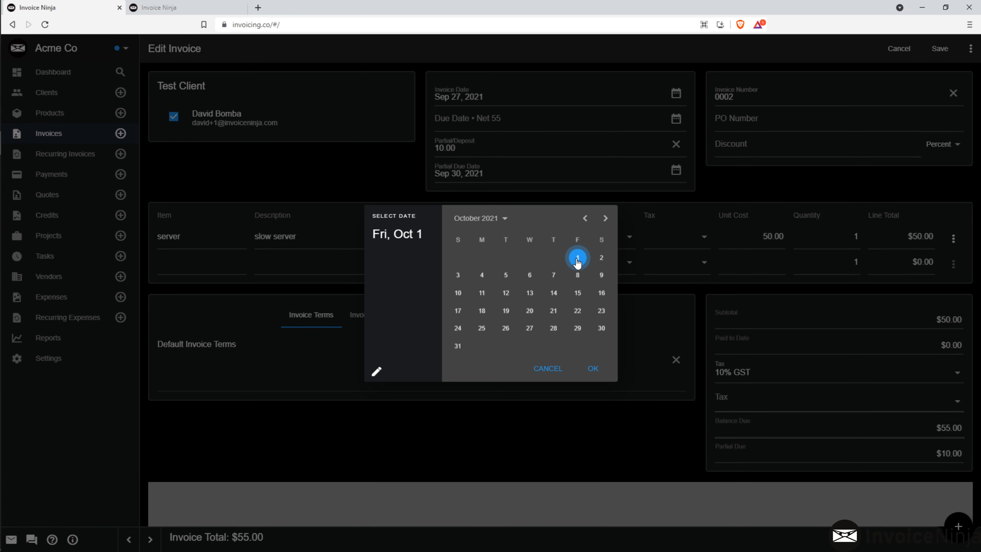
pyautogui.click(594, 368)
# Check the custom product columns in the invoice preview and save the invoice
pyautogui.scroll(-5, 590, 335)
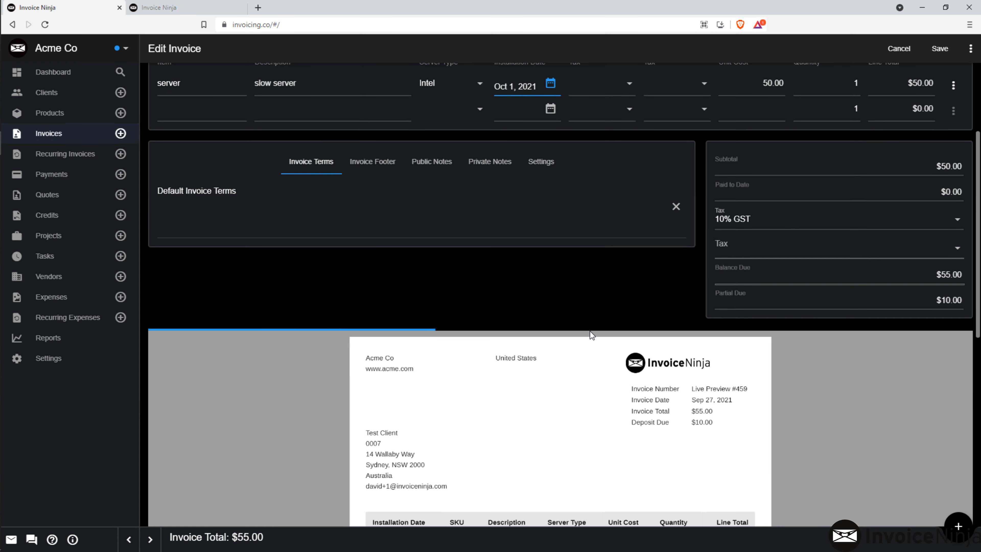
pyautogui.scroll(-2, 591, 332)
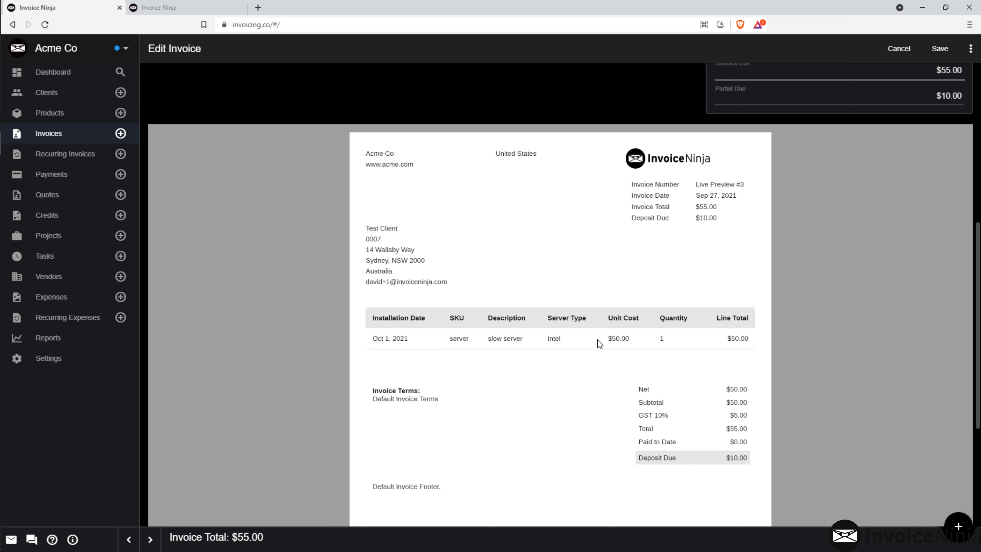
pyautogui.scroll(10, 598, 340)
pyautogui.click(940, 48)
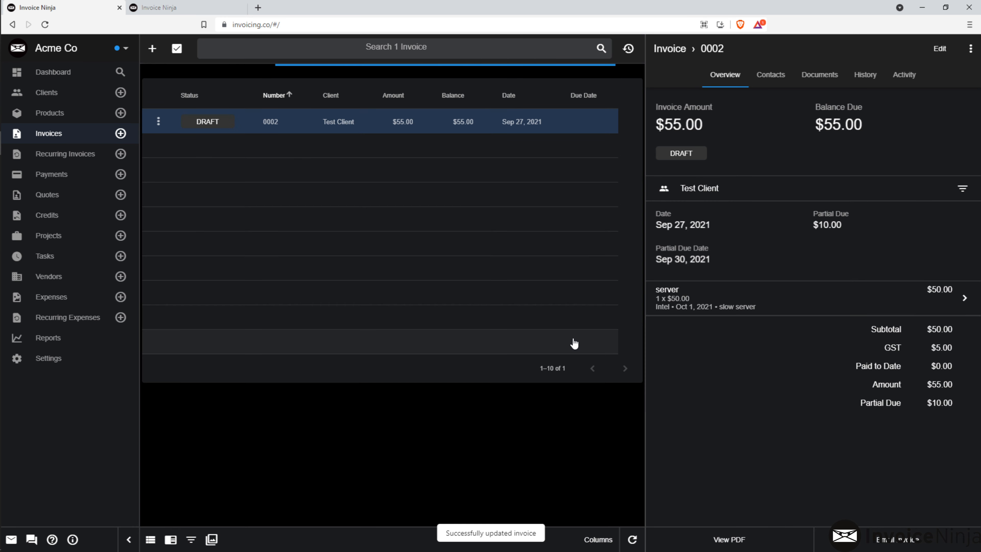
# Enable Show Tasks Table in the task settings and save the change
pyautogui.click(92, 358)
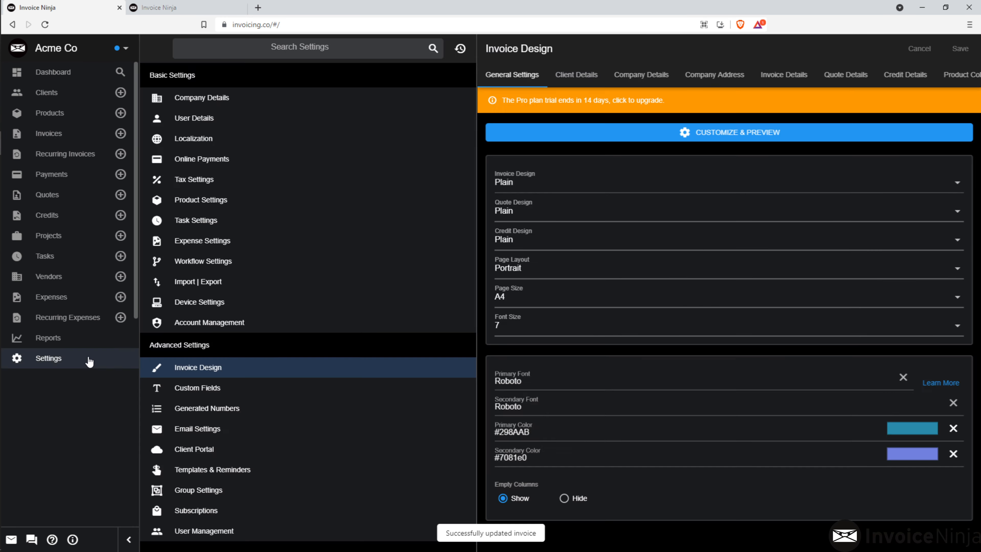
pyautogui.click(191, 222)
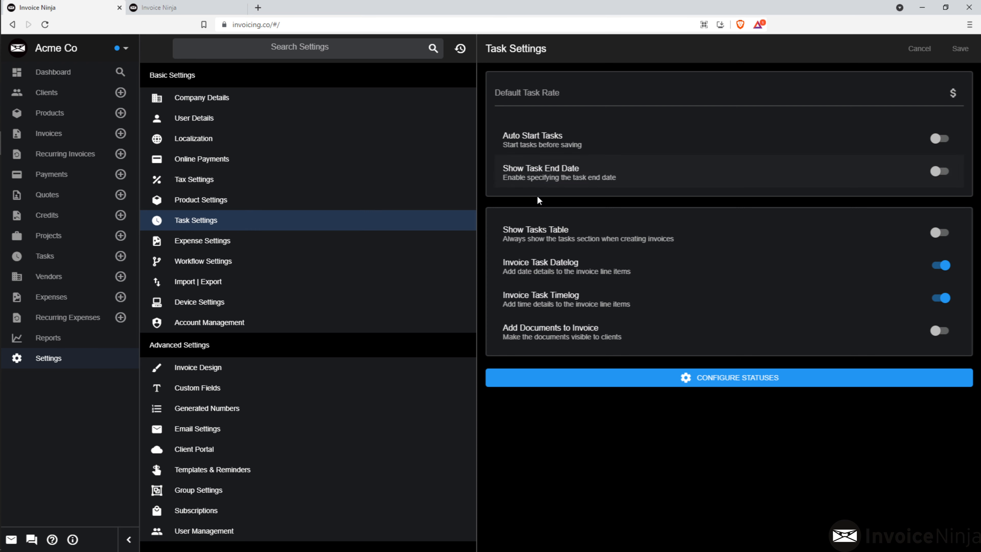
pyautogui.click(941, 232)
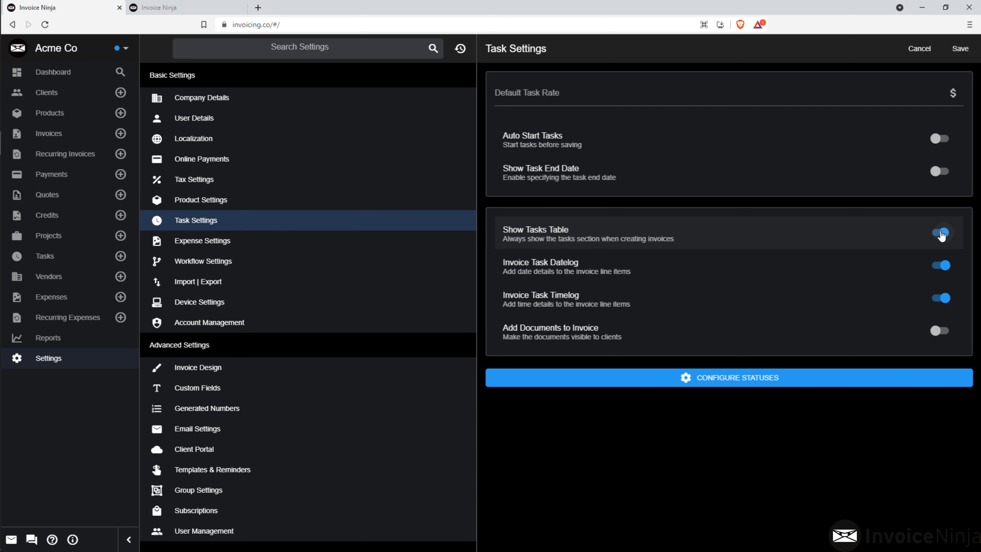
pyautogui.click(962, 48)
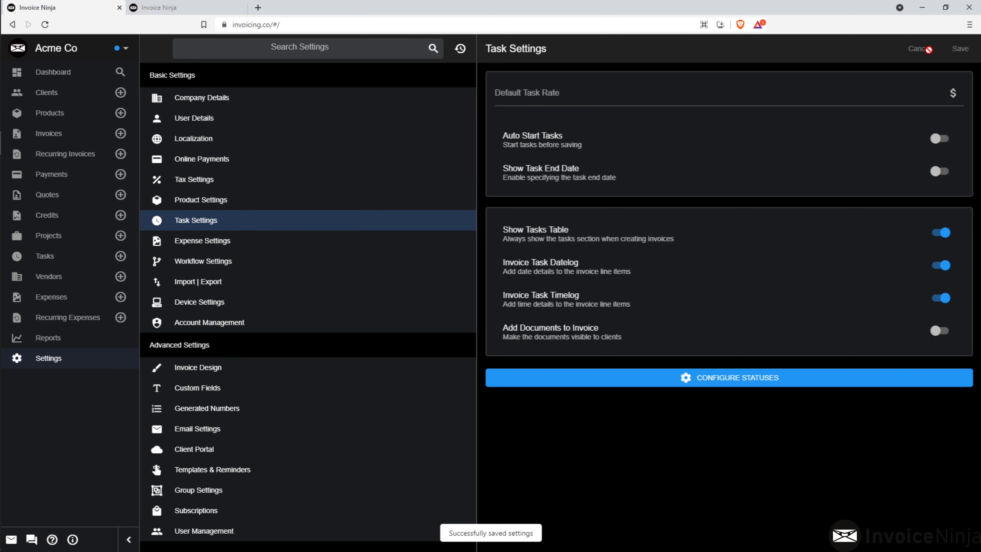
# Reopen Test Client's draft invoice and add the Setup item as a task line
pyautogui.click(47, 135)
pyautogui.click(347, 132)
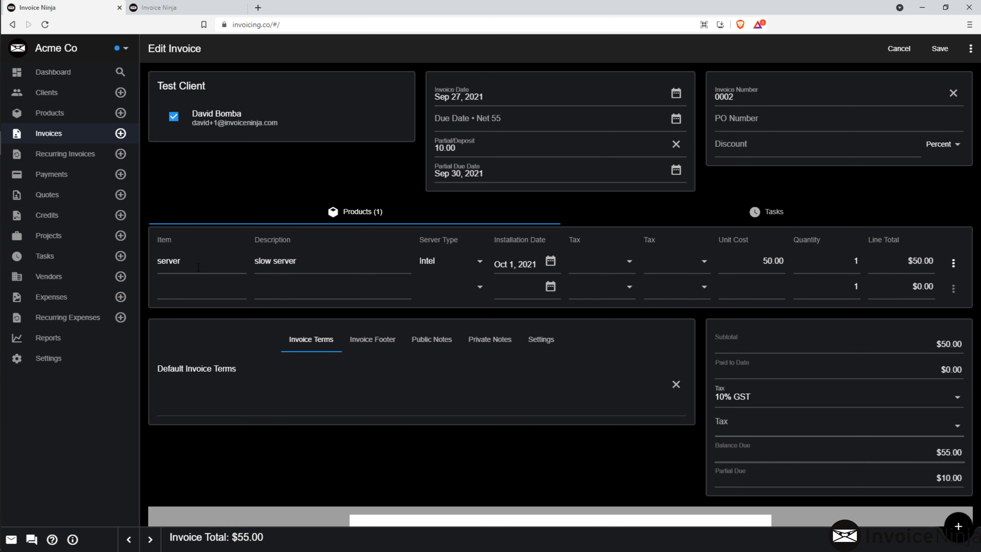
pyautogui.click(790, 212)
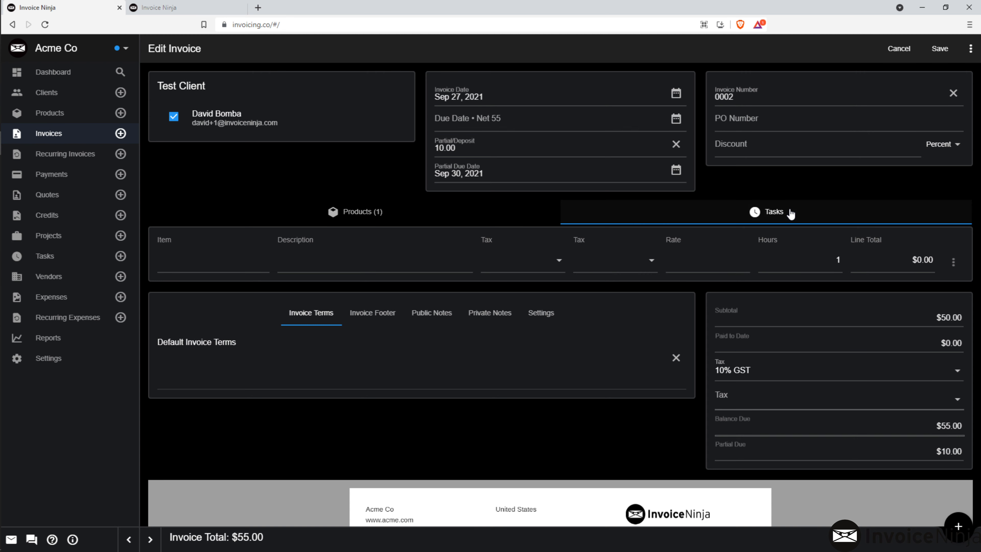
pyautogui.click(168, 267)
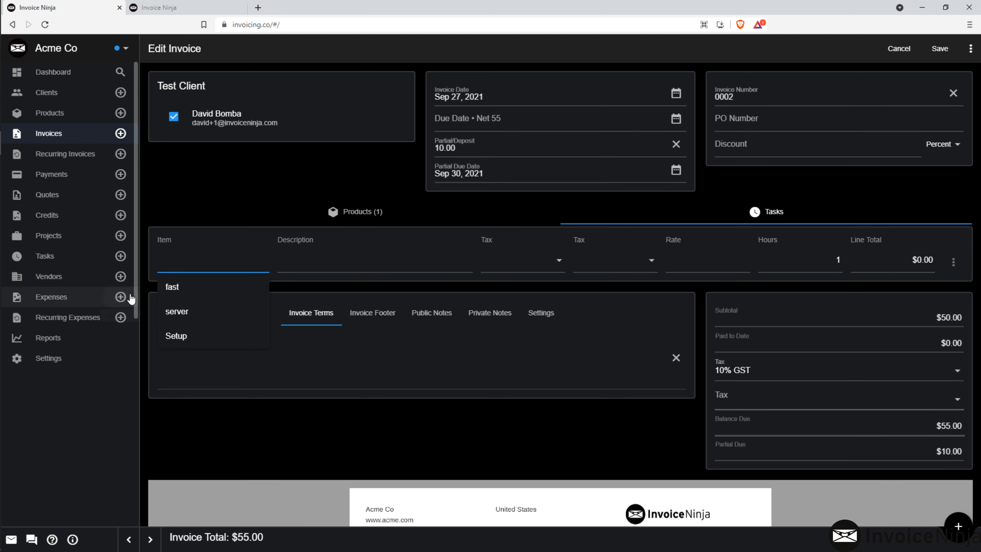
pyautogui.click(175, 336)
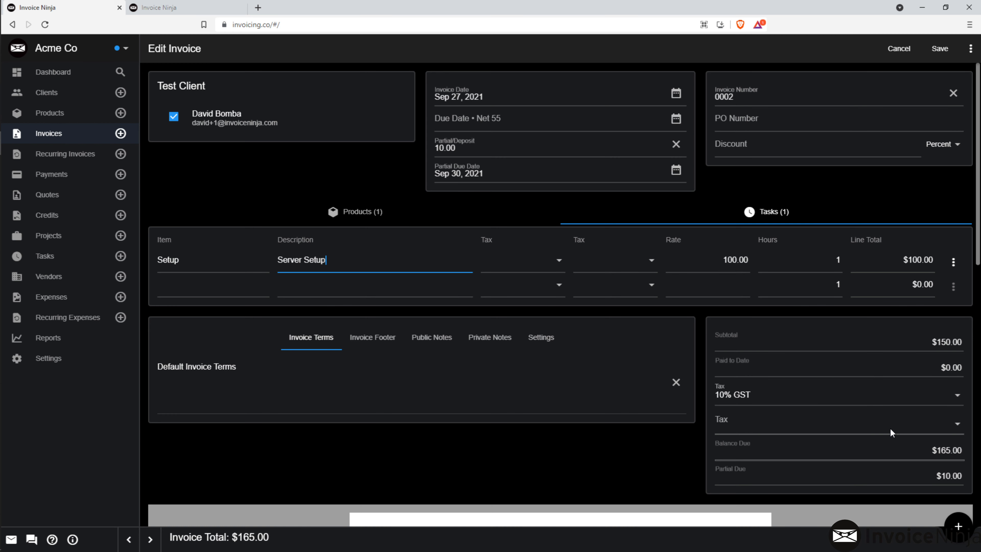
# Examine the product table, task table and totals in the live invoice preview
pyautogui.scroll(-4, 888, 429)
pyautogui.scroll(-3, 888, 429)
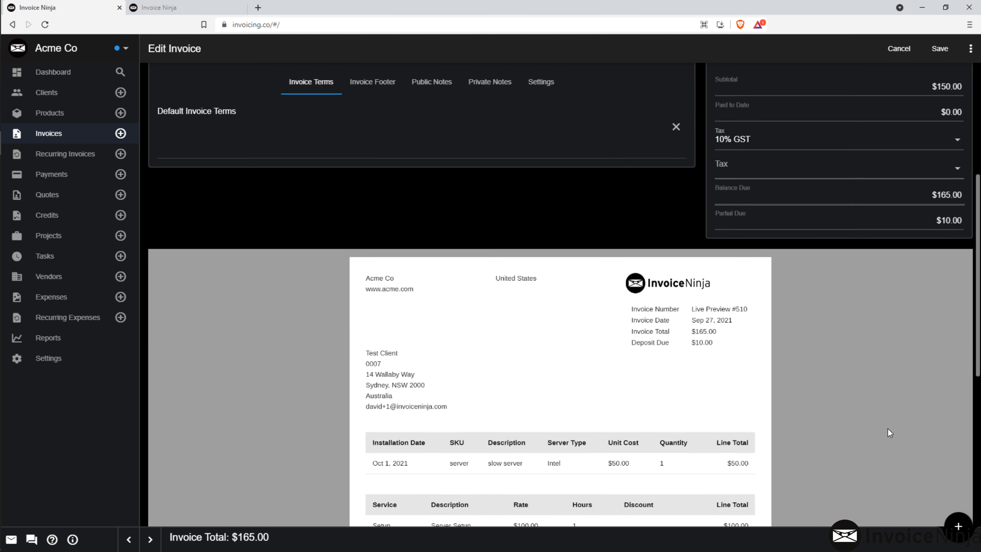
pyautogui.scroll(-2, 887, 429)
pyautogui.scroll(-2, 888, 429)
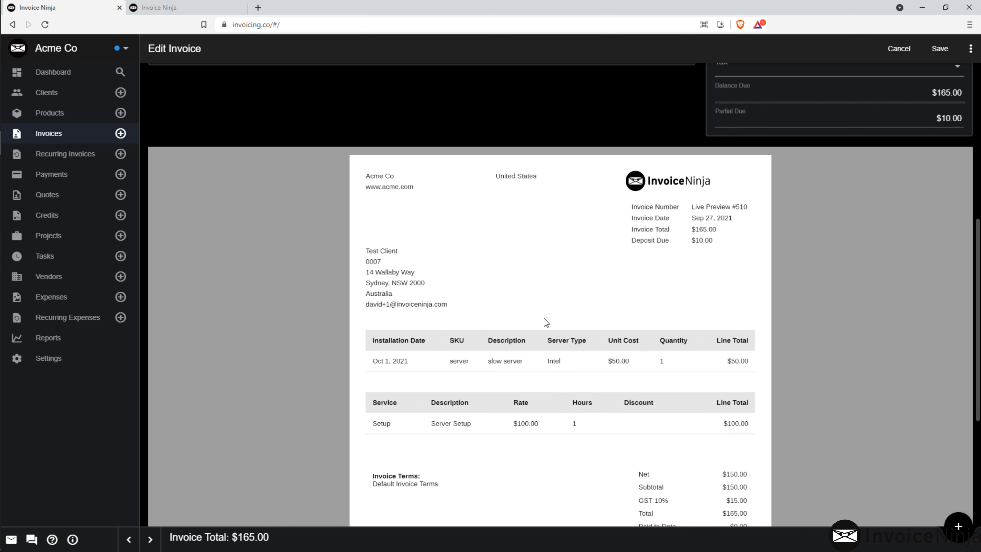
pyautogui.scroll(-1, 547, 396)
pyautogui.scroll(-2, 549, 401)
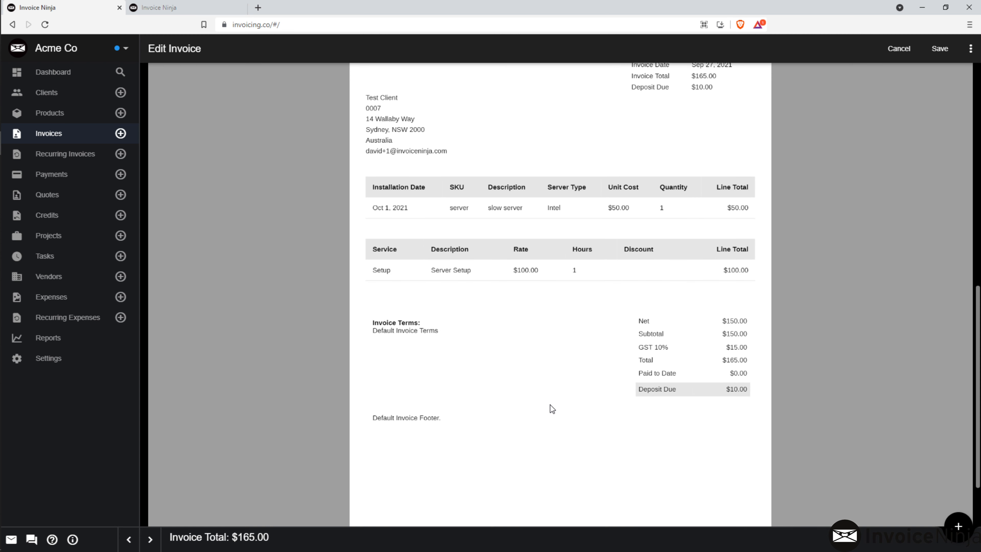
pyautogui.scroll(2, 551, 405)
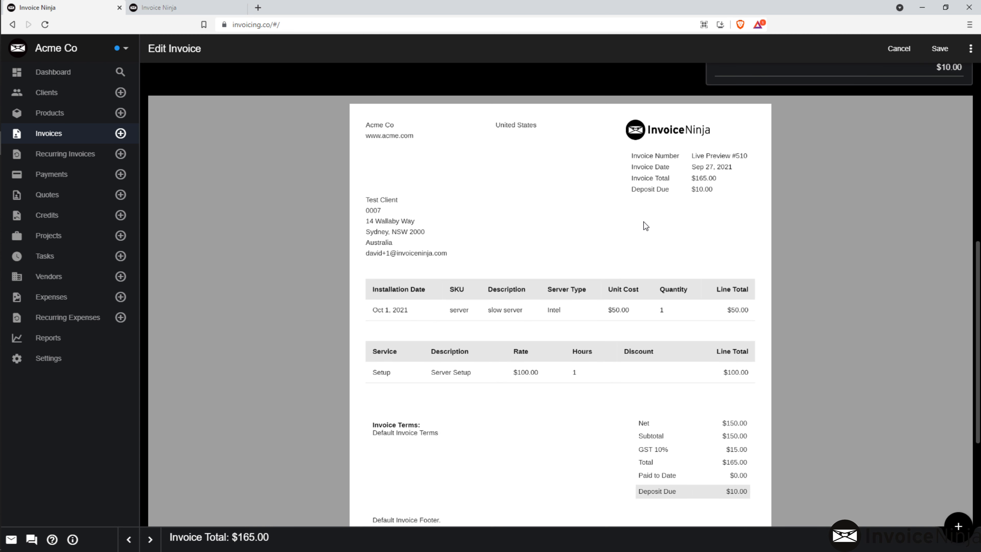
# Change this invoice's design to Business, check the restyled preview and save the invoice
pyautogui.scroll(5, 643, 224)
pyautogui.click(551, 191)
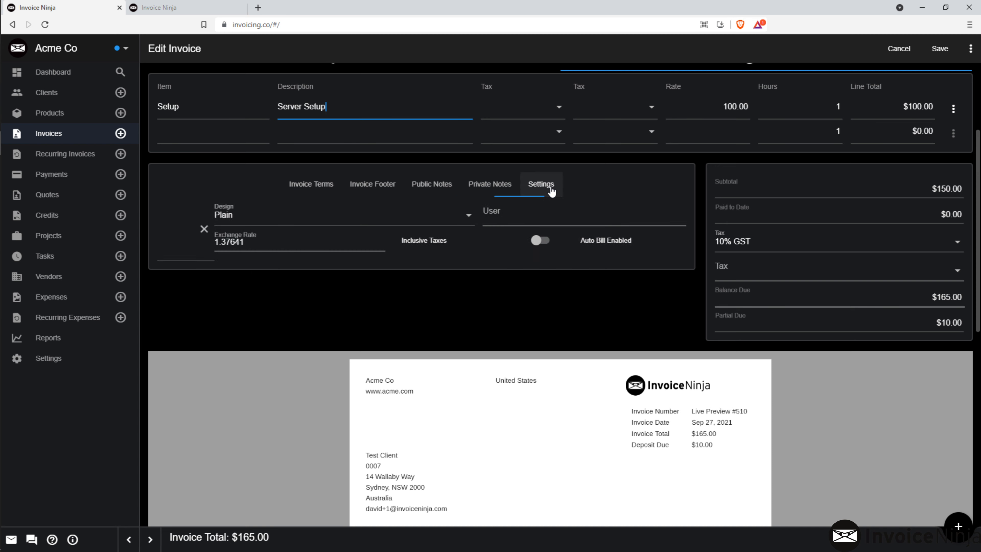
pyautogui.click(332, 220)
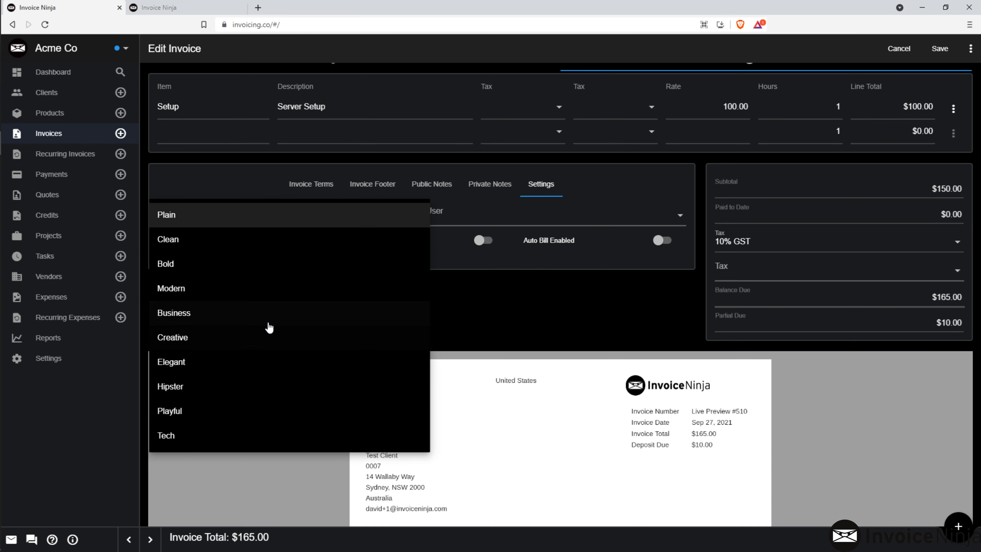
pyautogui.click(270, 323)
pyautogui.scroll(-5, 634, 316)
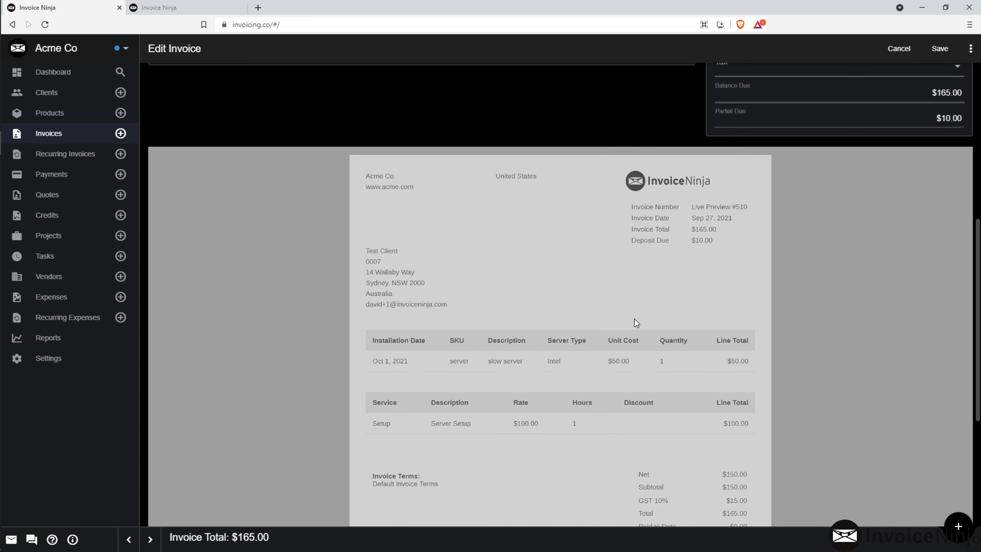
pyautogui.scroll(-1, 635, 322)
pyautogui.scroll(4, 634, 323)
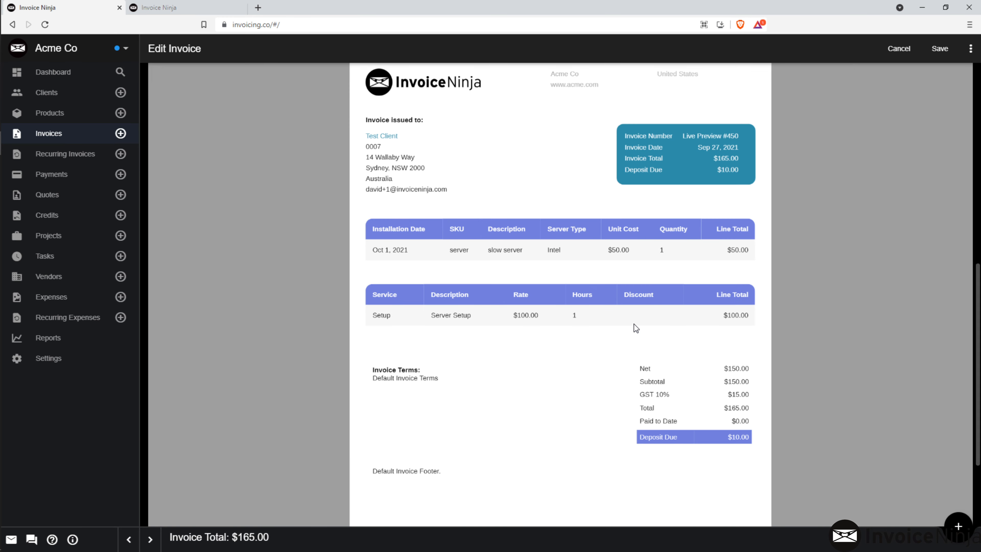
pyautogui.scroll(2, 634, 323)
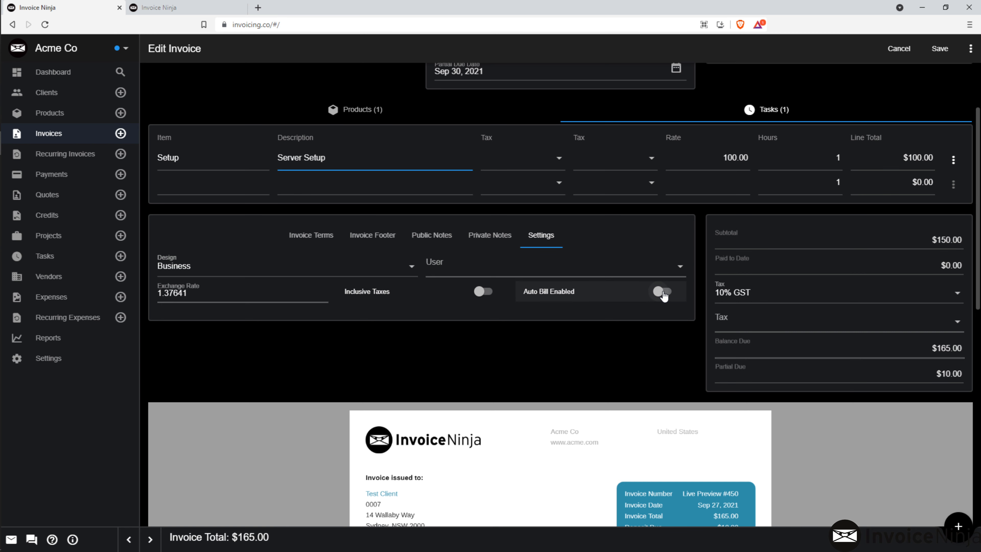
pyautogui.scroll(2, 637, 284)
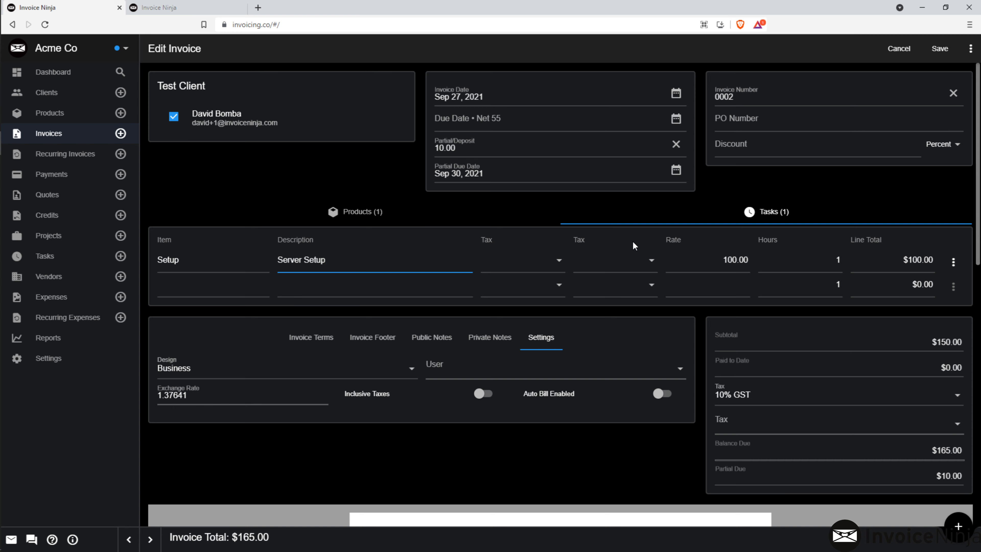
pyautogui.click(939, 49)
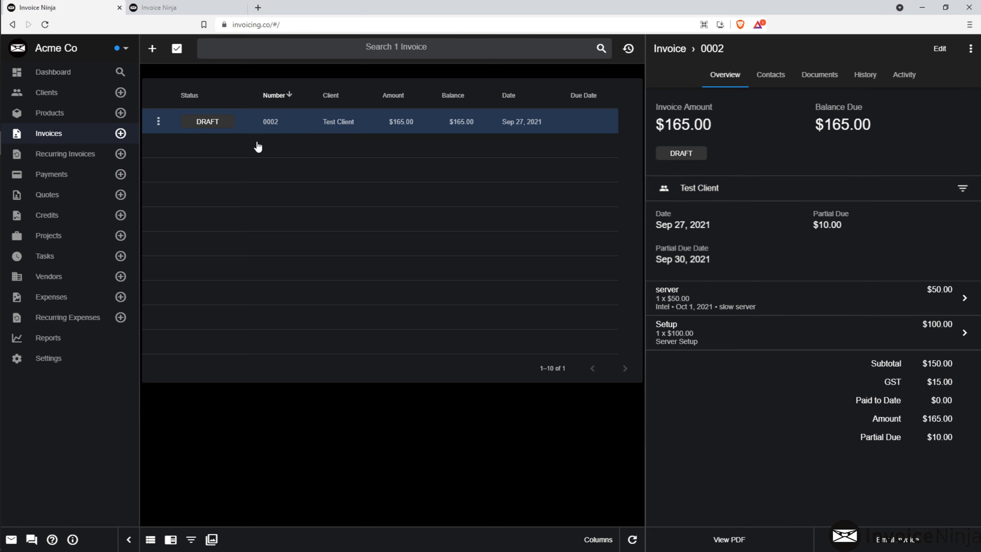
# In the generated numbers settings, set the invoice number pattern to {$date:Y}-{$counter} and save
pyautogui.click(57, 365)
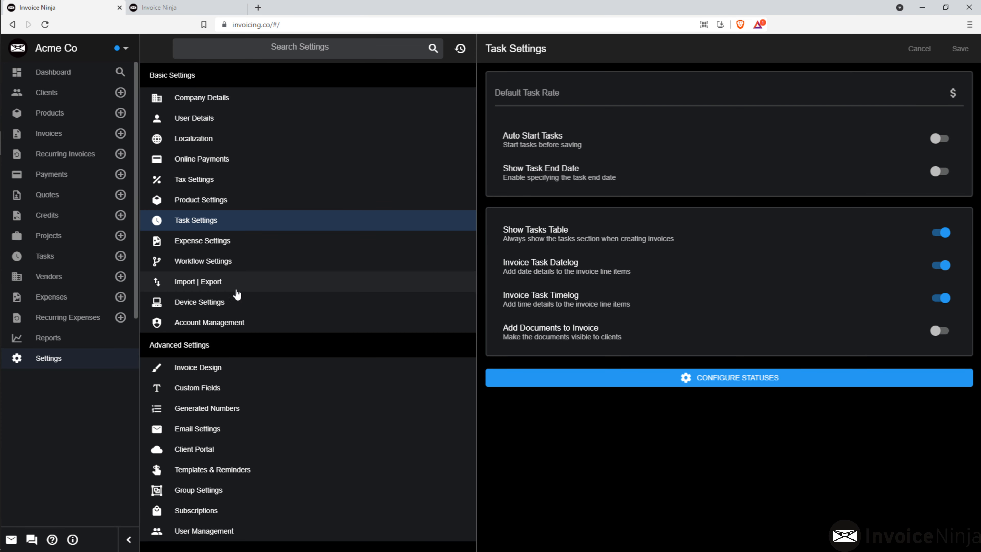
pyautogui.click(226, 411)
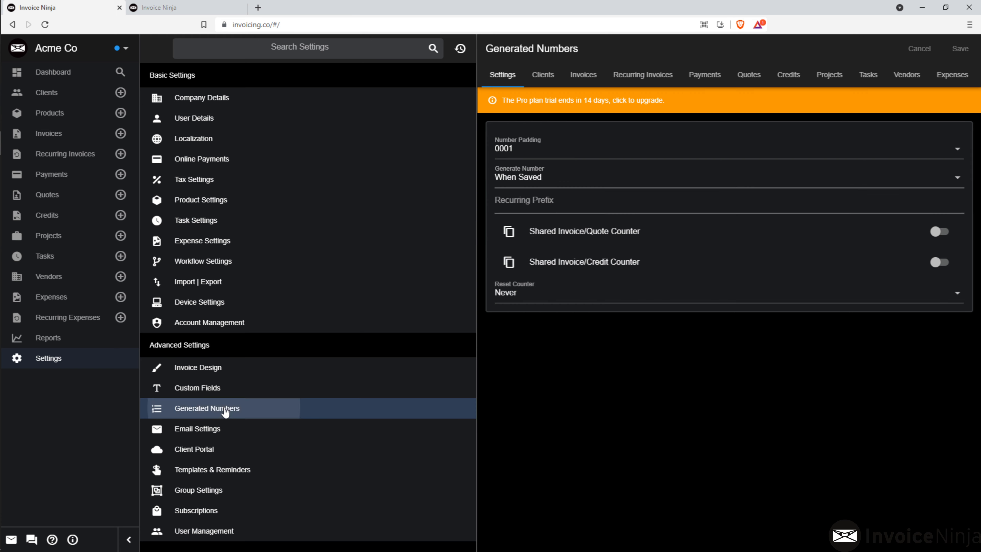
pyautogui.click(574, 84)
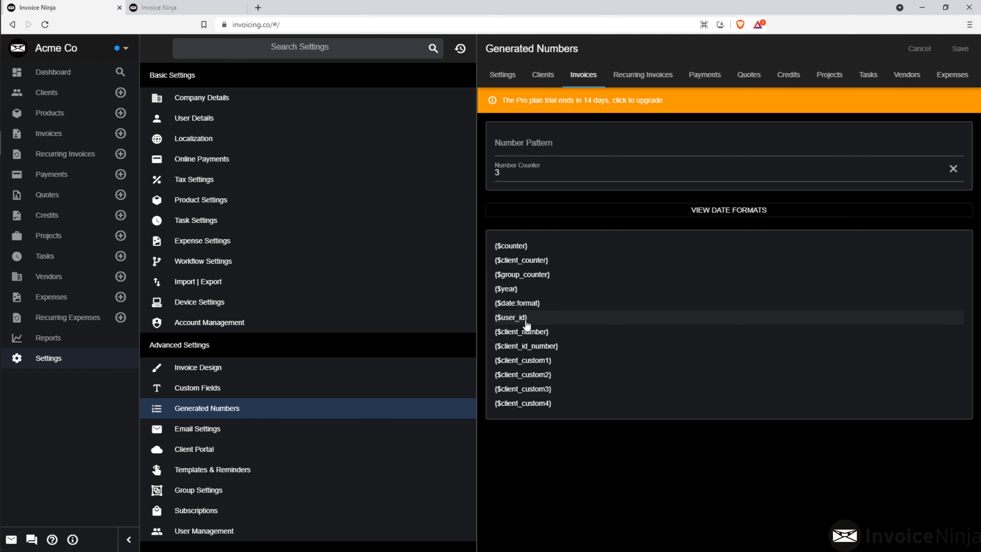
pyautogui.click(516, 131)
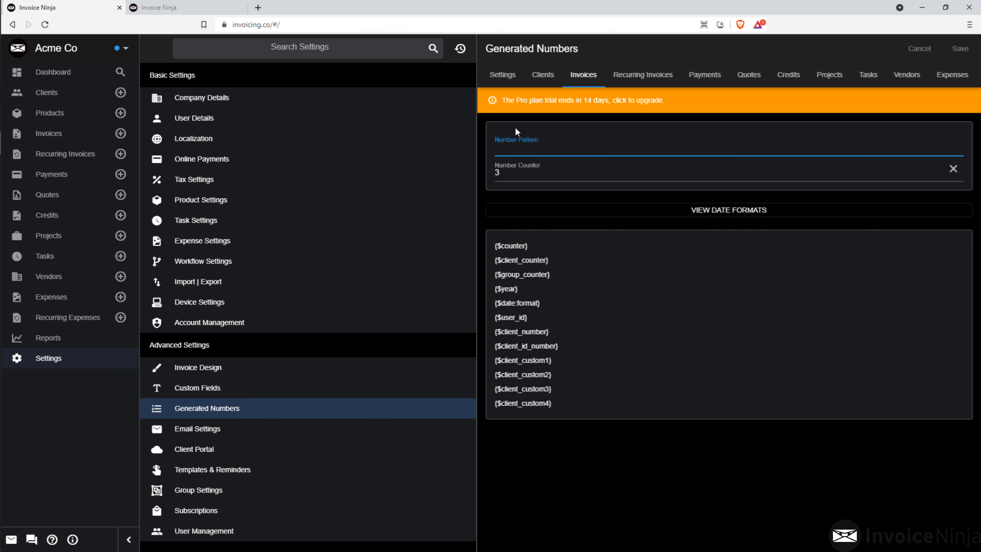
pyautogui.write('{')
pyautogui.write('$date:Y}-{')
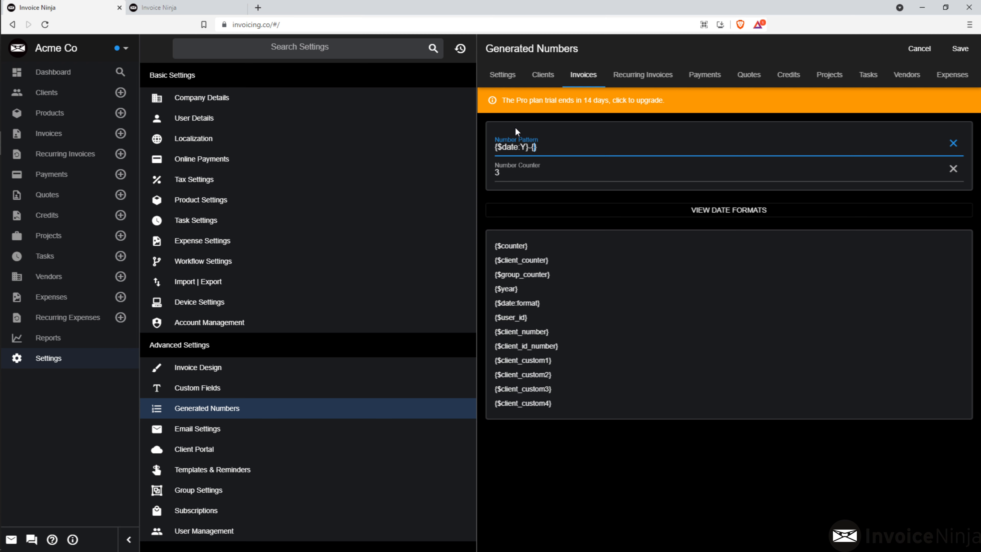
pyautogui.write('$counter')
pyautogui.click(961, 49)
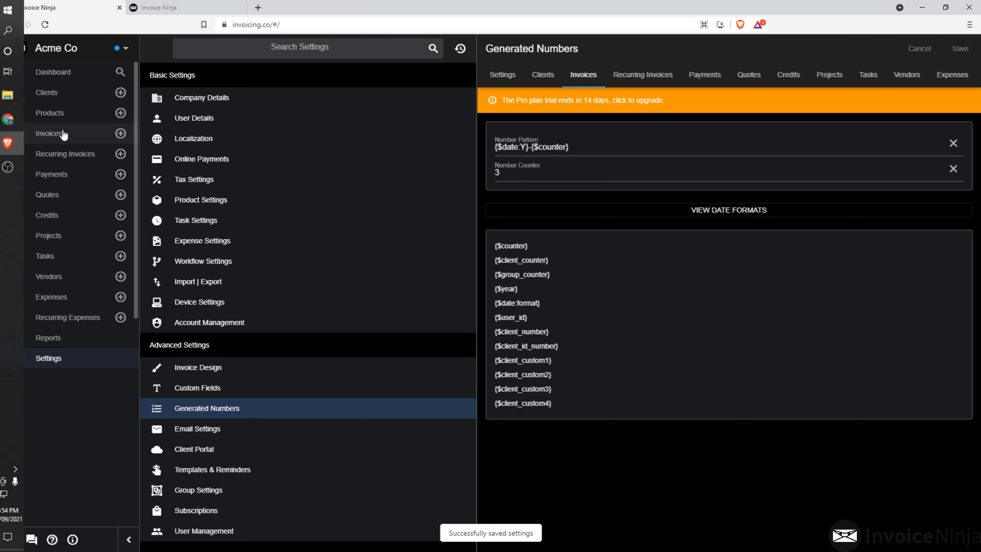
# Clone Test Client's draft invoice to a new invoice and save the copy
pyautogui.click(39, 134)
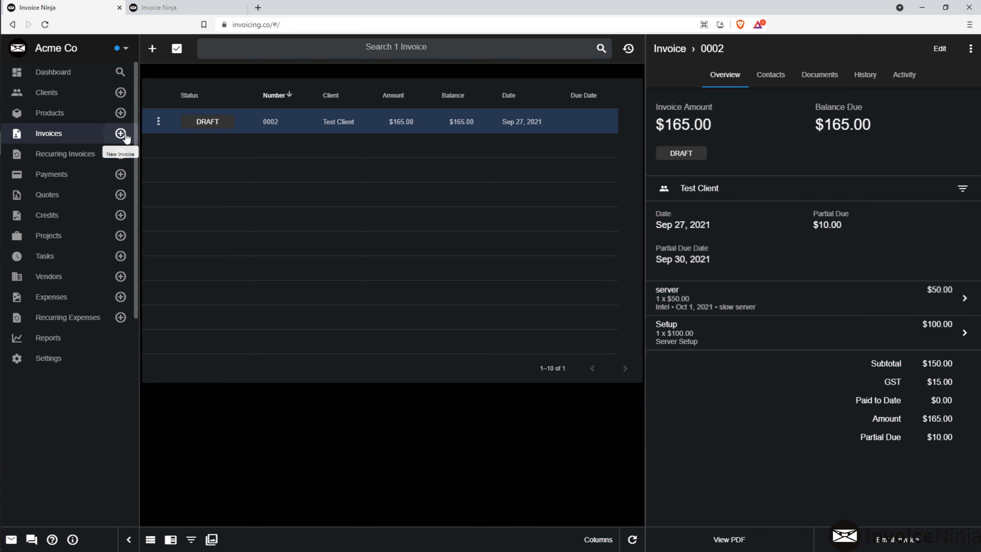
pyautogui.click(158, 122)
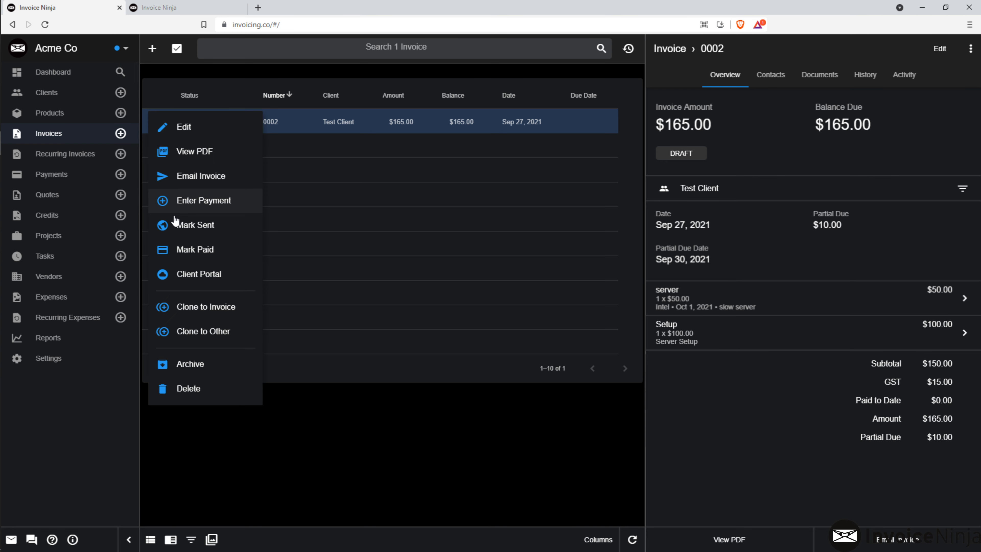
pyautogui.click(181, 308)
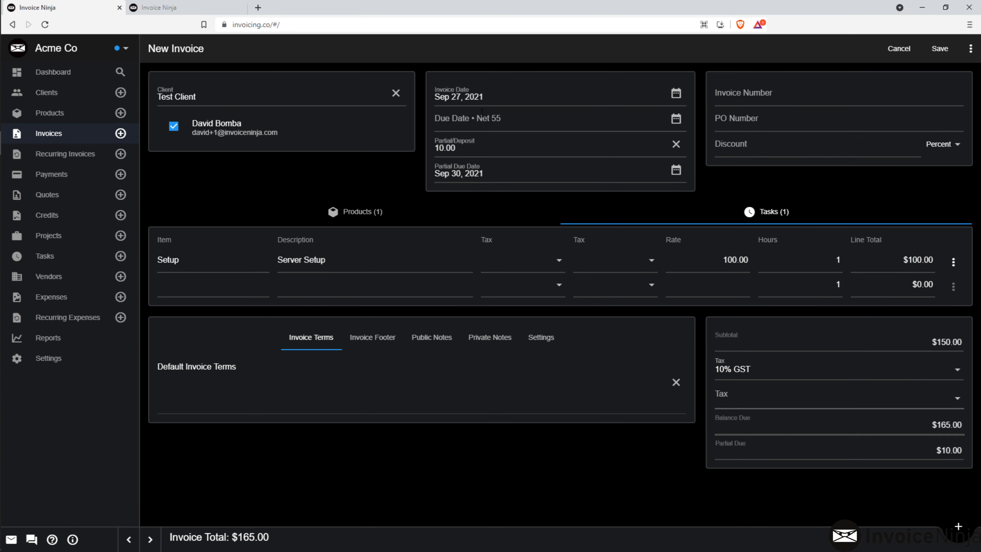
pyautogui.click(937, 50)
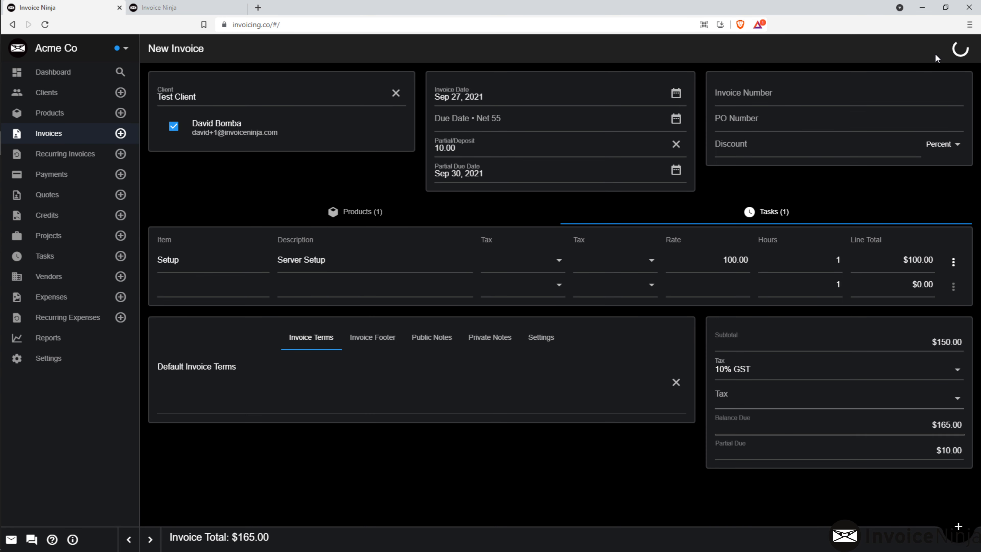